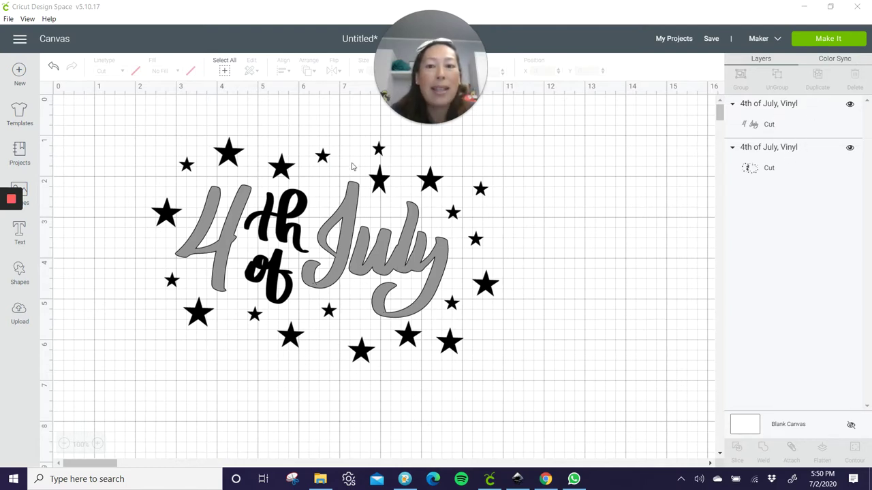
Select the grey 4 and July layer and drag it below the stars to X 2.672, Y 7.633.
{"action": "left_click", "coordinate": [319, 198]}
{"action": "left_click", "coordinate": [125, 152]}
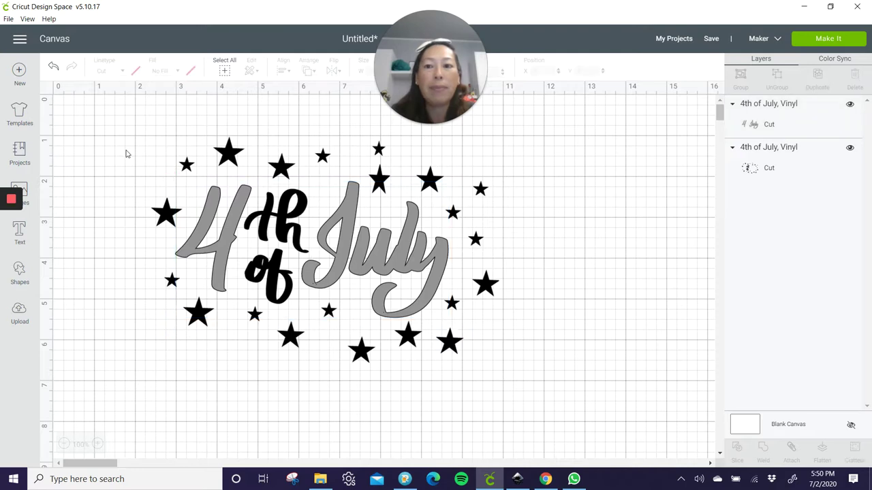
{"action": "left_click_drag", "start_coordinate": [126, 153], "coordinate": [359, 288]}
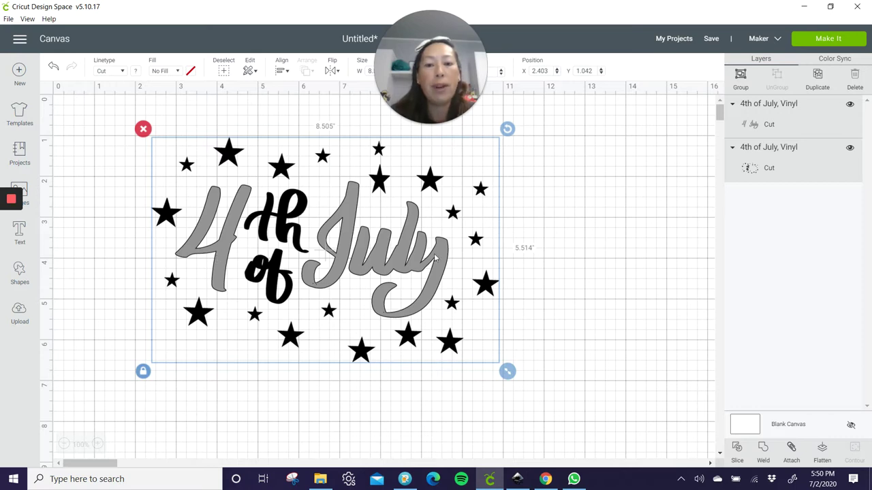
{"action": "left_click", "coordinate": [768, 132]}
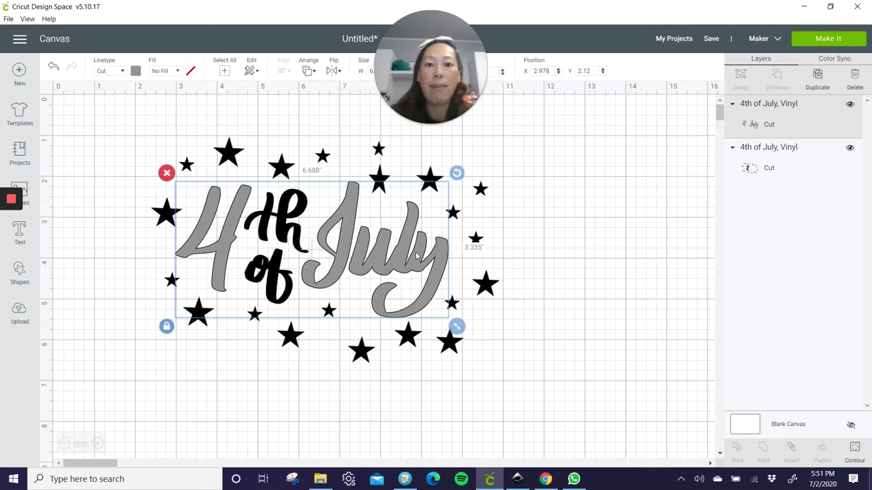
{"action": "left_click_drag", "start_coordinate": [416, 255], "coordinate": [607, 390]}
{"action": "scroll", "coordinate": [586, 329], "scroll_direction": "down", "scroll_amount": 4}
{"action": "left_click_drag", "start_coordinate": [594, 222], "coordinate": [390, 314]}
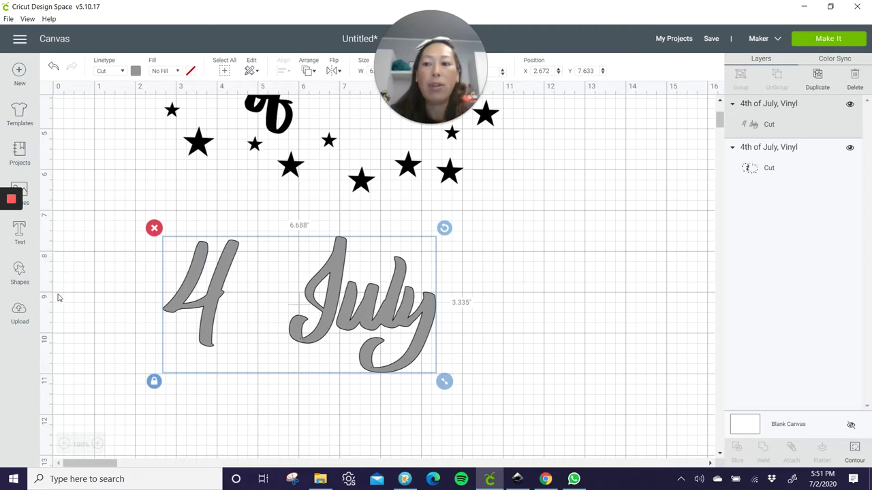
Add a square, unlock its proportions, and stretch it over the grey 4.
{"action": "left_click", "coordinate": [34, 286]}
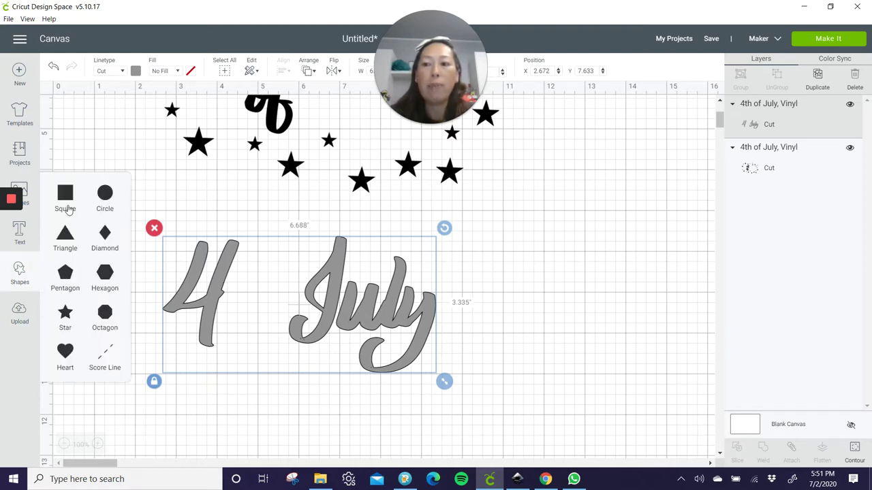
{"action": "left_click", "coordinate": [68, 205]}
{"action": "left_click_drag", "start_coordinate": [182, 171], "coordinate": [160, 256]}
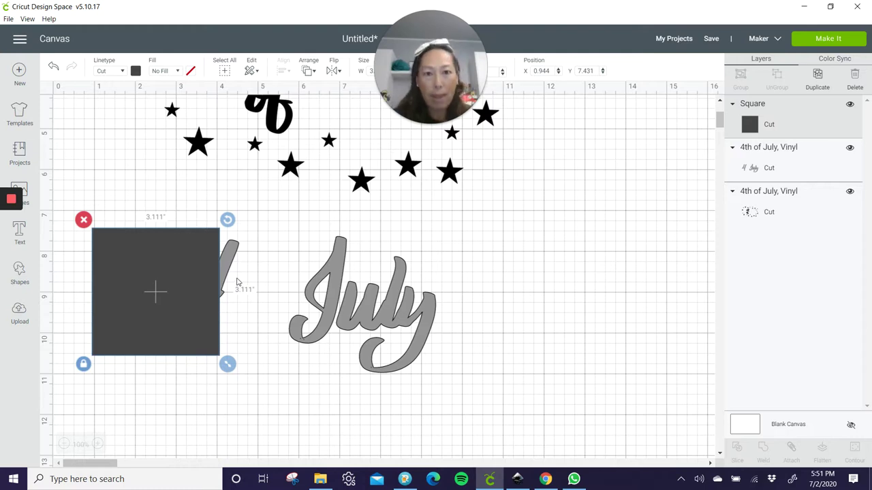
{"action": "left_click", "coordinate": [84, 365]}
{"action": "left_click_drag", "start_coordinate": [228, 365], "coordinate": [270, 368]}
Slice the lettering with the square and delete the leftover square and dark 4 scraps.
{"action": "left_click", "coordinate": [469, 373]}
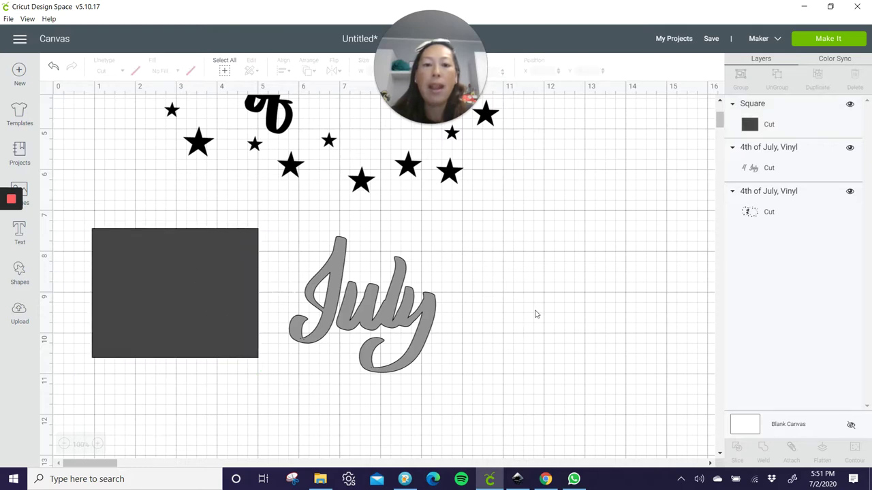
{"action": "left_click_drag", "start_coordinate": [534, 315], "coordinate": [192, 312]}
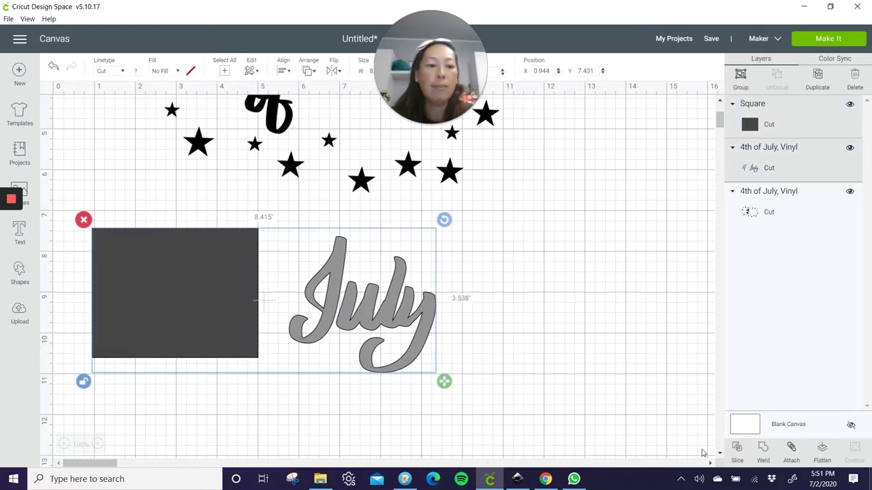
{"action": "left_click", "coordinate": [737, 450]}
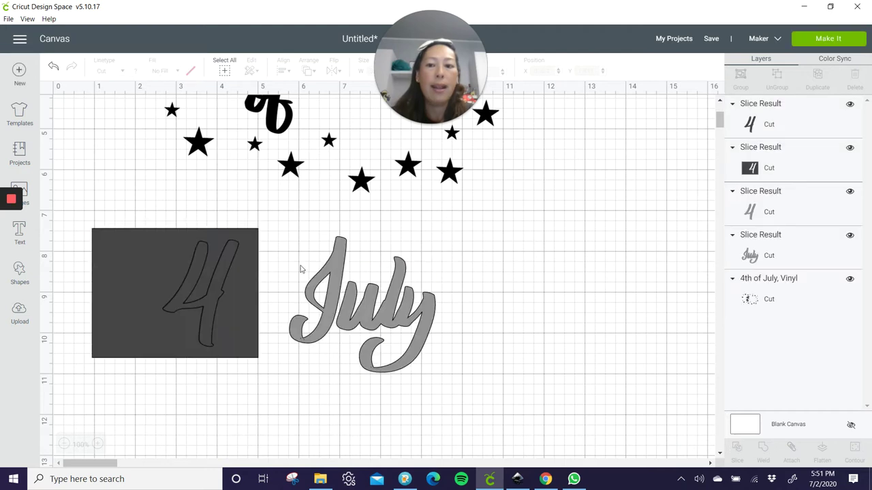
{"action": "left_click_drag", "start_coordinate": [251, 289], "coordinate": [260, 401]}
{"action": "left_click", "coordinate": [93, 332]}
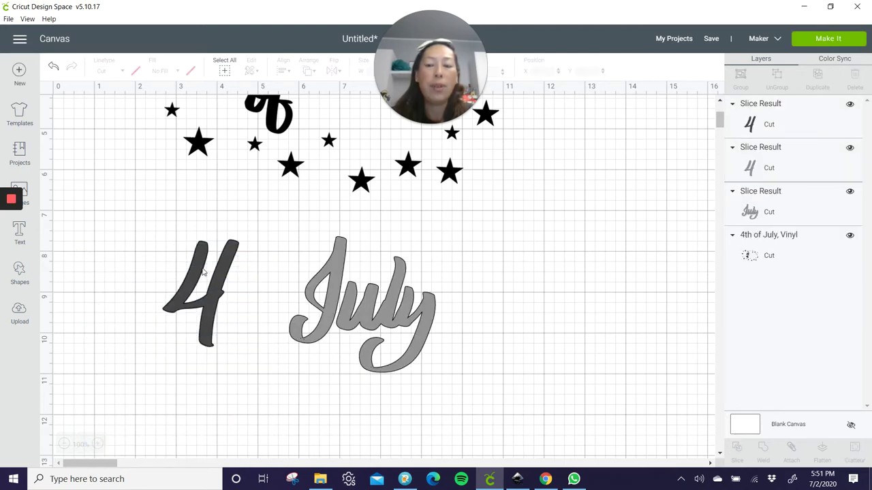
{"action": "left_click_drag", "start_coordinate": [201, 272], "coordinate": [202, 344]}
{"action": "left_click", "coordinate": [142, 308]}
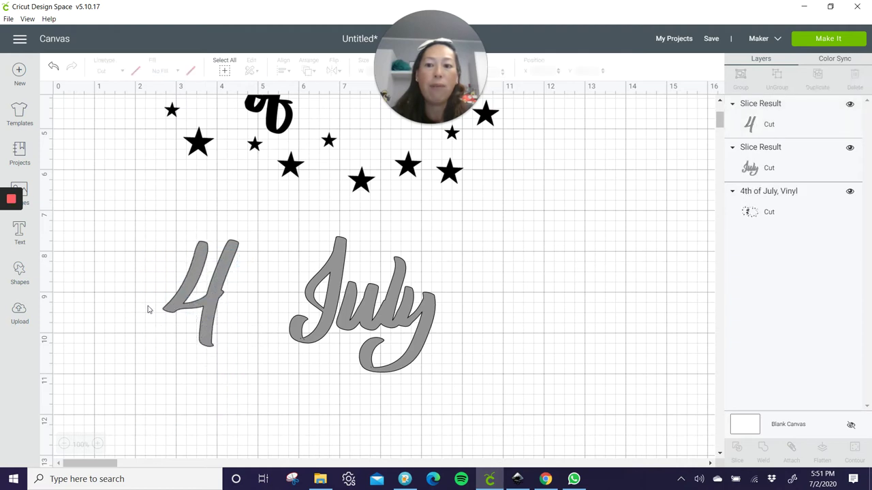
Spread the 4 and July apart and color the 4 red and July blue.
{"action": "left_click_drag", "start_coordinate": [217, 289], "coordinate": [165, 286]}
{"action": "left_click_drag", "start_coordinate": [352, 300], "coordinate": [466, 304]}
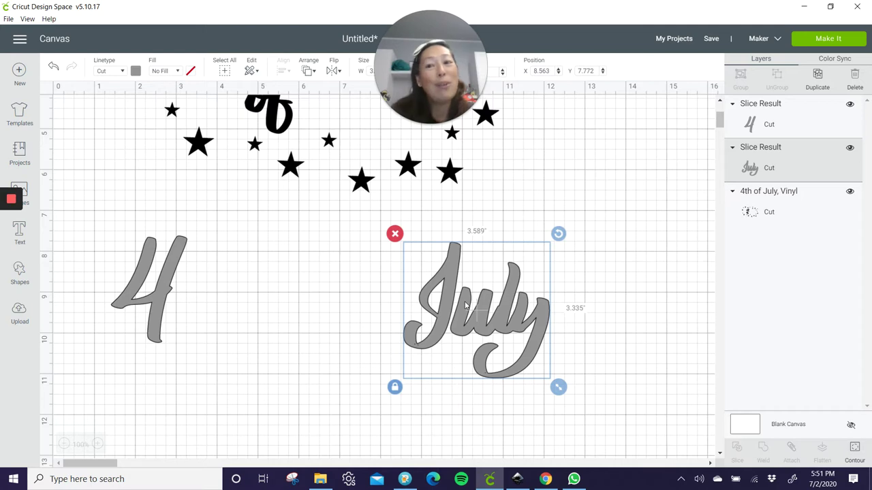
{"action": "left_click", "coordinate": [167, 284]}
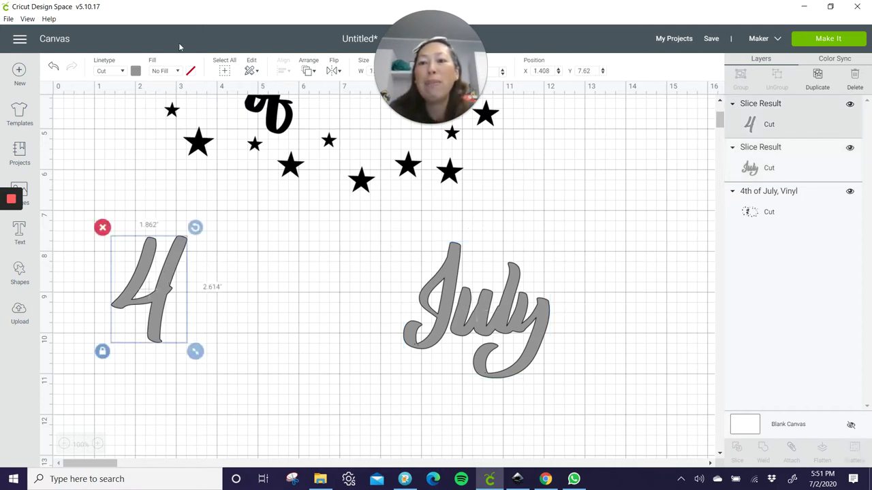
{"action": "left_click", "coordinate": [137, 71]}
{"action": "left_click", "coordinate": [177, 111]}
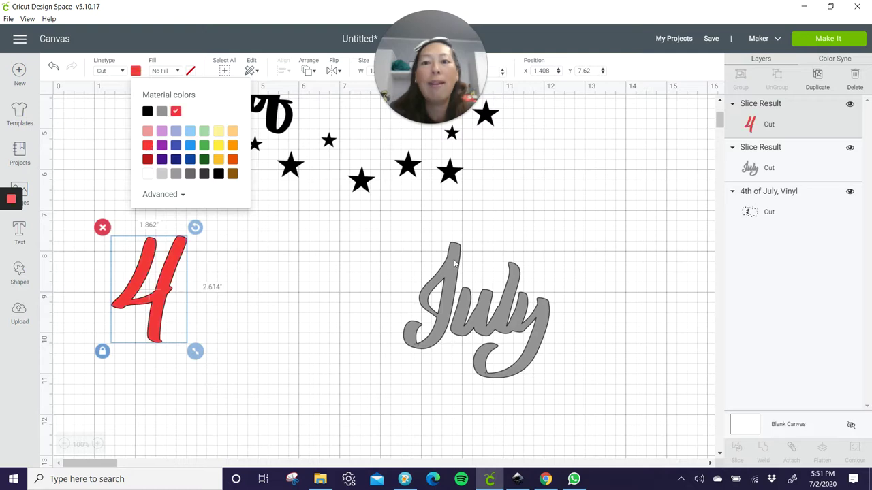
{"action": "left_click", "coordinate": [456, 286]}
{"action": "left_click", "coordinate": [138, 72]}
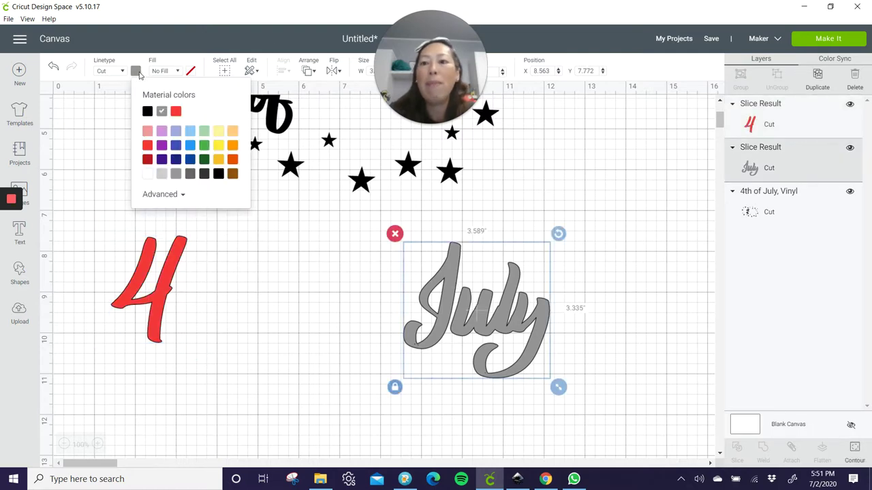
{"action": "left_click", "coordinate": [175, 147]}
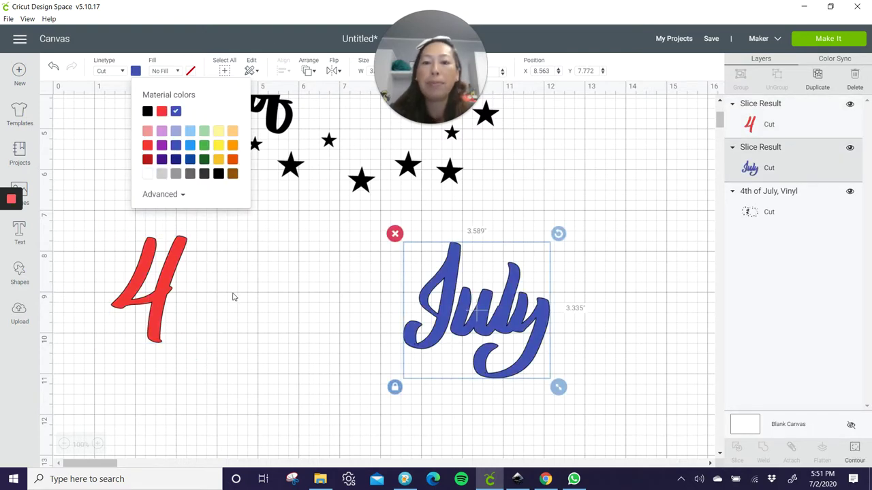
Move the red 4 and blue July back beside th of inside the star ring.
{"action": "scroll", "coordinate": [204, 333], "scroll_direction": "up", "scroll_amount": 3}
{"action": "left_click_drag", "start_coordinate": [170, 420], "coordinate": [236, 212]}
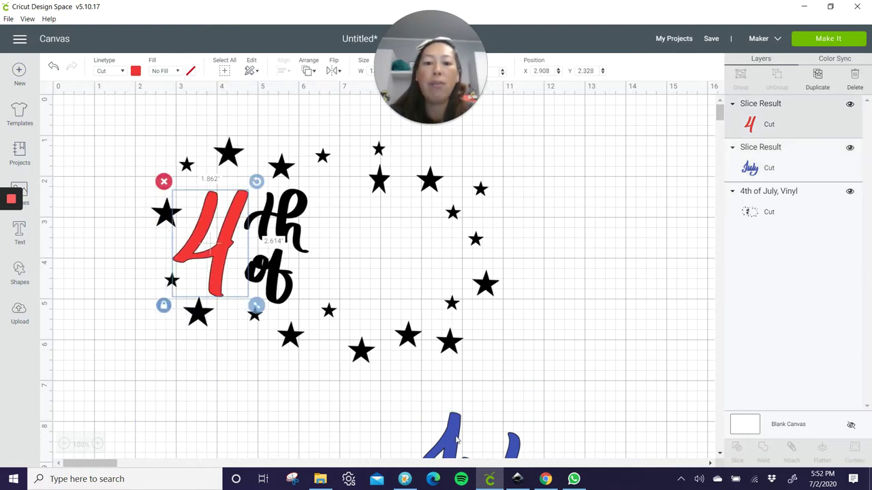
{"action": "left_click_drag", "start_coordinate": [456, 440], "coordinate": [357, 217]}
Move the blue July down below the star design.
{"action": "left_click", "coordinate": [590, 287]}
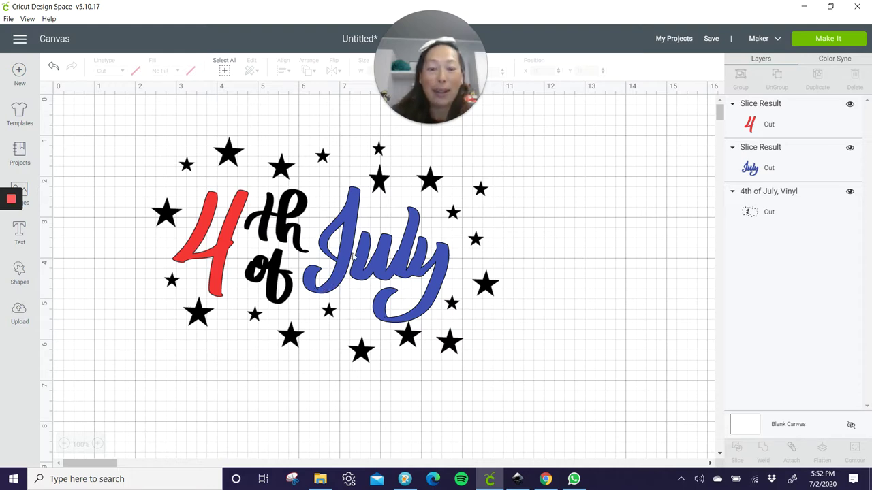
{"action": "scroll", "coordinate": [381, 256], "scroll_direction": "down", "scroll_amount": 2}
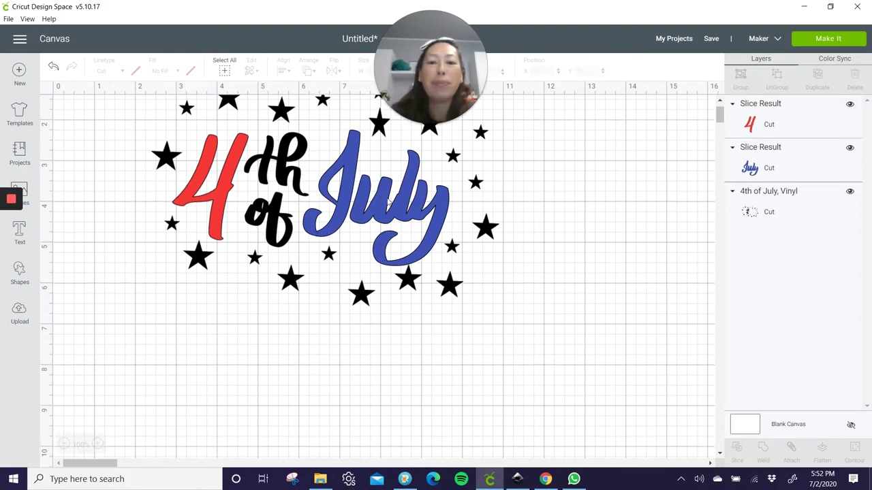
{"action": "left_click_drag", "start_coordinate": [394, 215], "coordinate": [514, 397]}
{"action": "scroll", "coordinate": [498, 368], "scroll_direction": "down", "scroll_amount": 2}
{"action": "left_click_drag", "start_coordinate": [501, 333], "coordinate": [368, 344]}
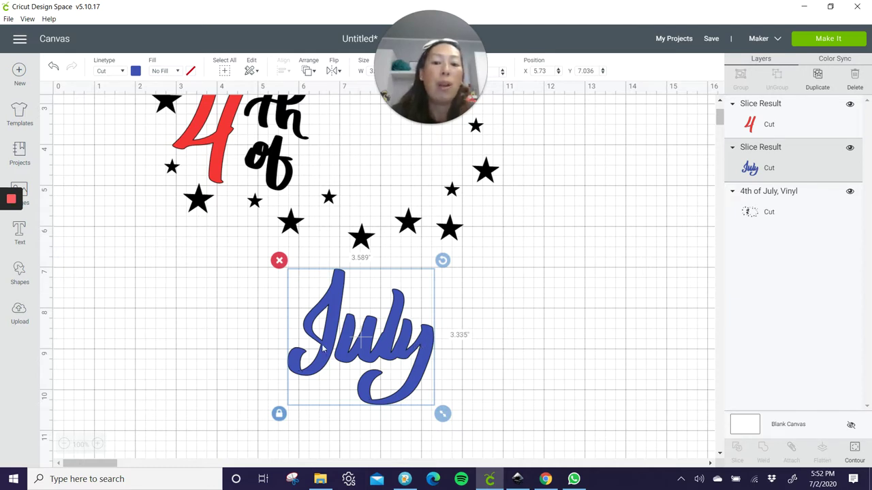
{"action": "left_click_drag", "start_coordinate": [427, 354], "coordinate": [366, 355]}
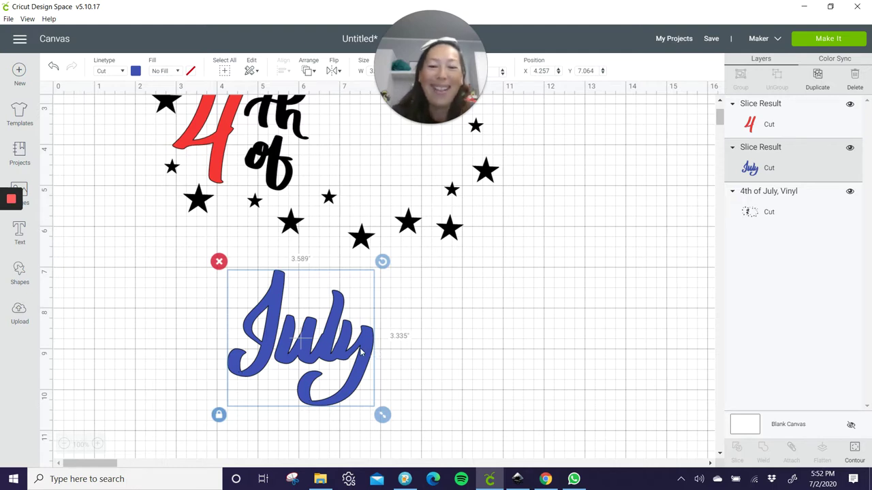
Nudge July into place, then duplicate it and set the copy at X 7.896, Y 7.05.
{"action": "left_click_drag", "start_coordinate": [361, 351], "coordinate": [349, 348]}
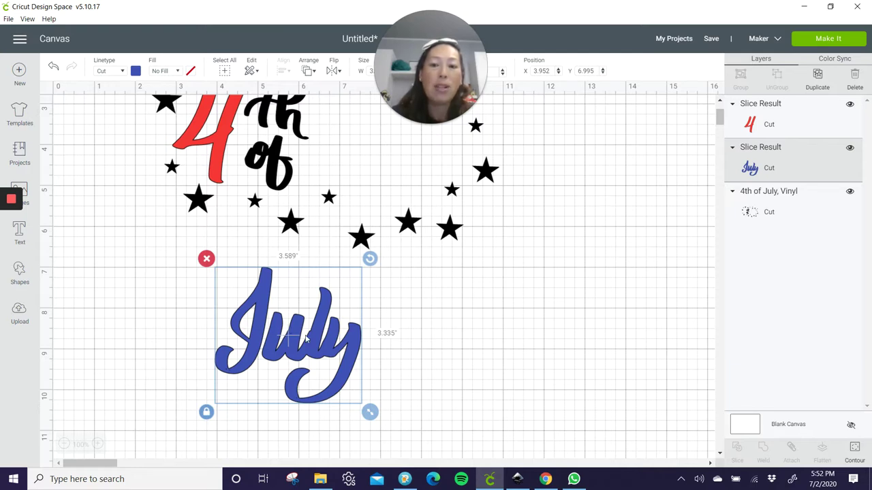
{"action": "left_click", "coordinate": [817, 75]}
{"action": "left_click_drag", "start_coordinate": [315, 361], "coordinate": [459, 345]}
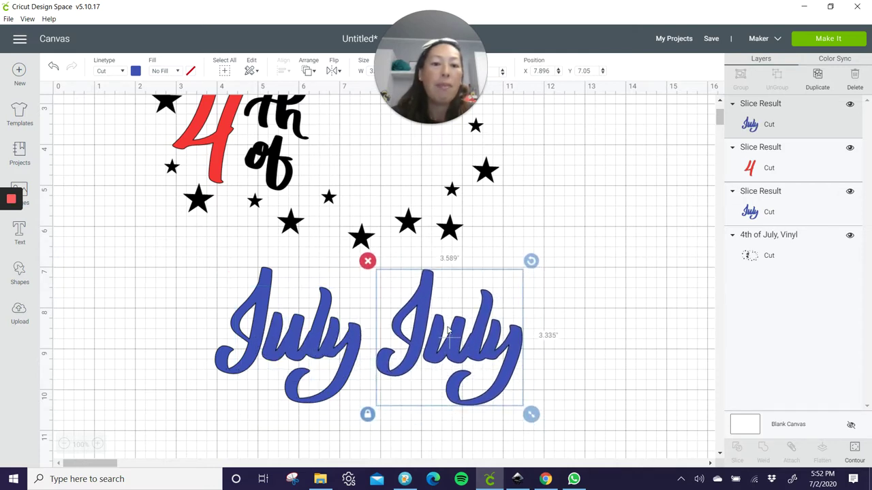
Hide all contours on the copied July.
{"action": "left_click", "coordinate": [854, 451]}
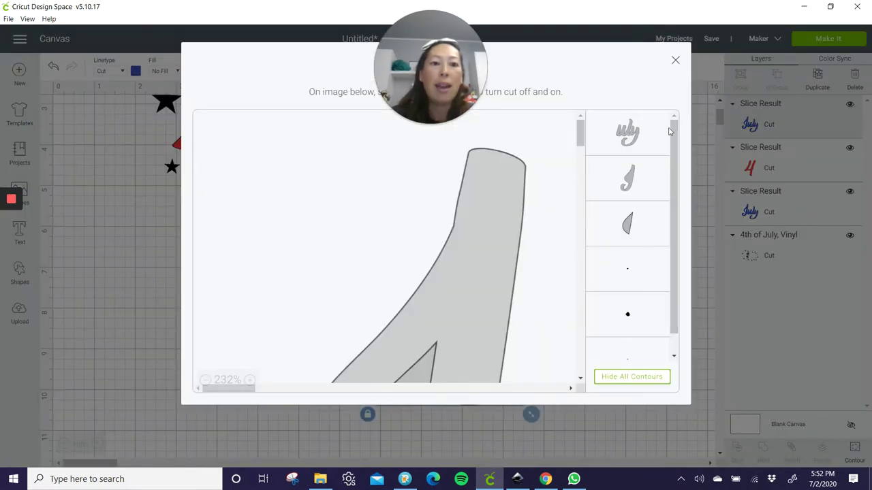
{"action": "left_click", "coordinate": [633, 379]}
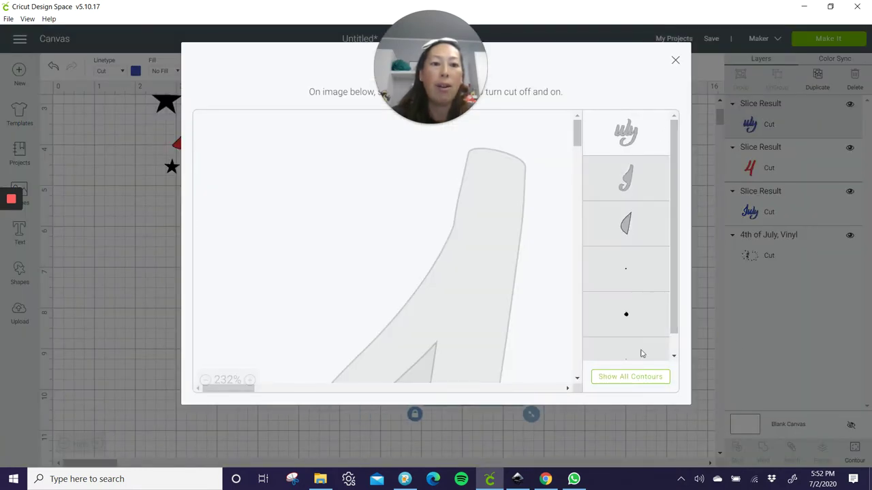
{"action": "left_click", "coordinate": [675, 61]}
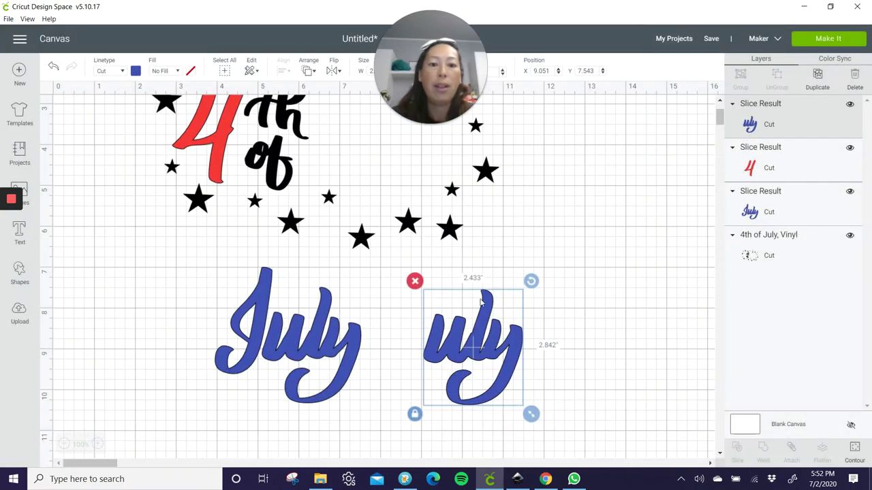
On the other July, hide all contours, then turn only the J and its inner contour back on.
{"action": "left_click", "coordinate": [304, 352]}
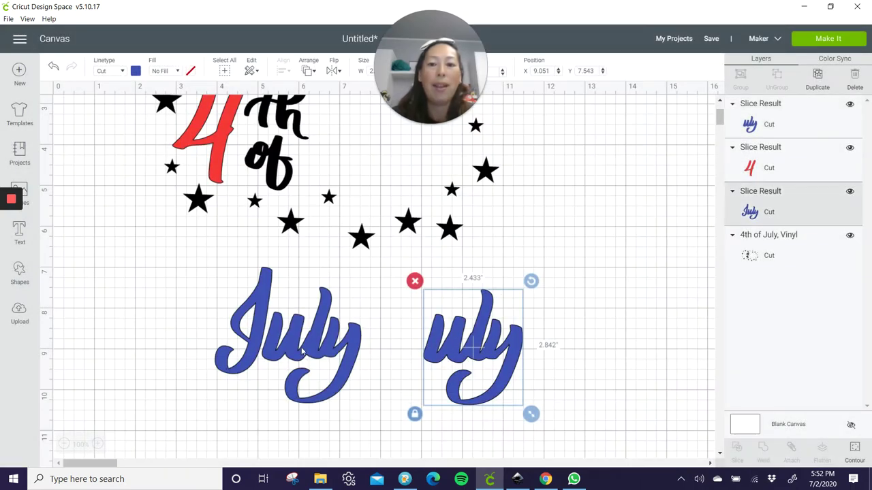
{"action": "left_click", "coordinate": [855, 449]}
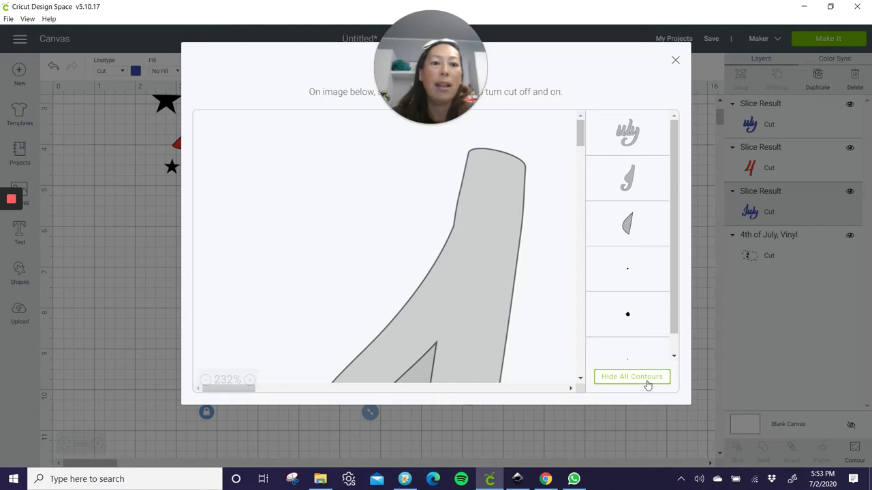
{"action": "left_click", "coordinate": [648, 382]}
{"action": "scroll", "coordinate": [456, 241], "scroll_direction": "down", "scroll_amount": 5}
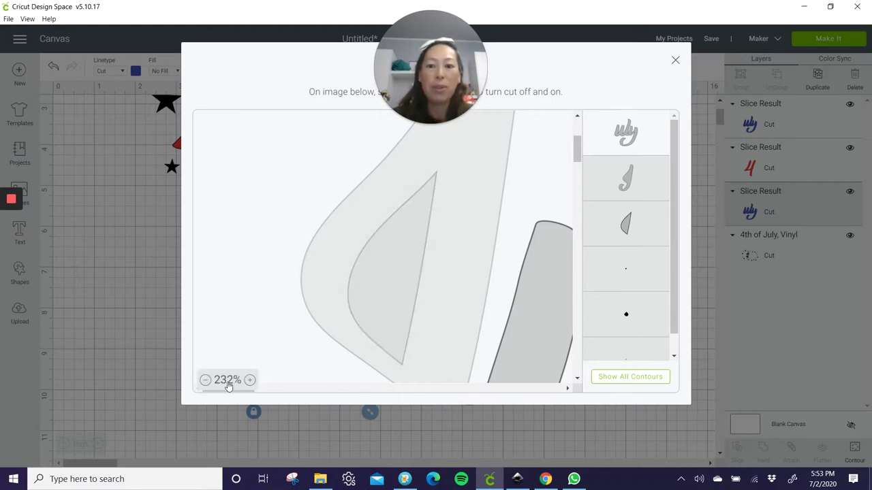
{"action": "left_click", "coordinate": [229, 385]}
{"action": "scroll", "coordinate": [323, 346], "scroll_direction": "up", "scroll_amount": 3}
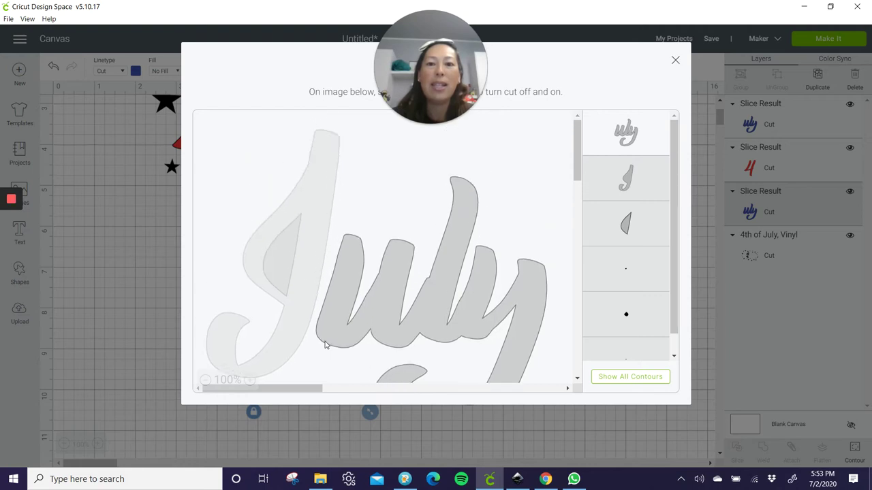
{"action": "scroll", "coordinate": [324, 346], "scroll_direction": "down", "scroll_amount": 2}
{"action": "left_click", "coordinate": [309, 131]}
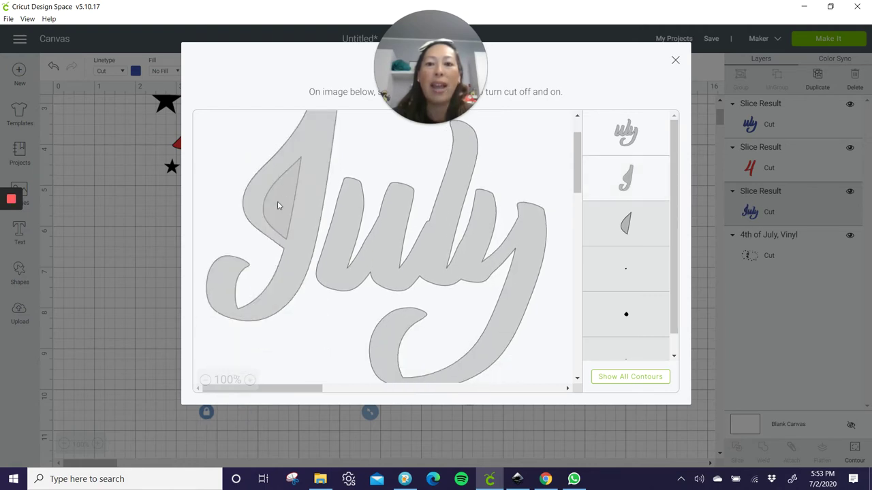
{"action": "left_click", "coordinate": [276, 209]}
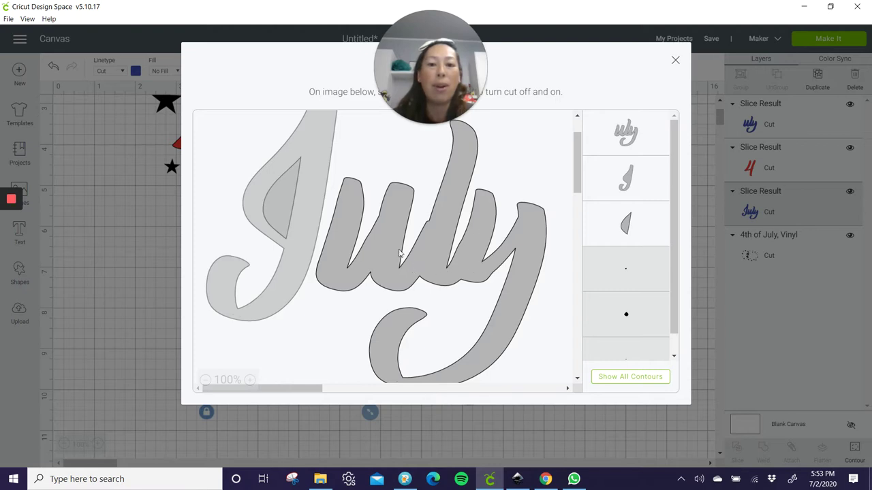
{"action": "left_click", "coordinate": [395, 252]}
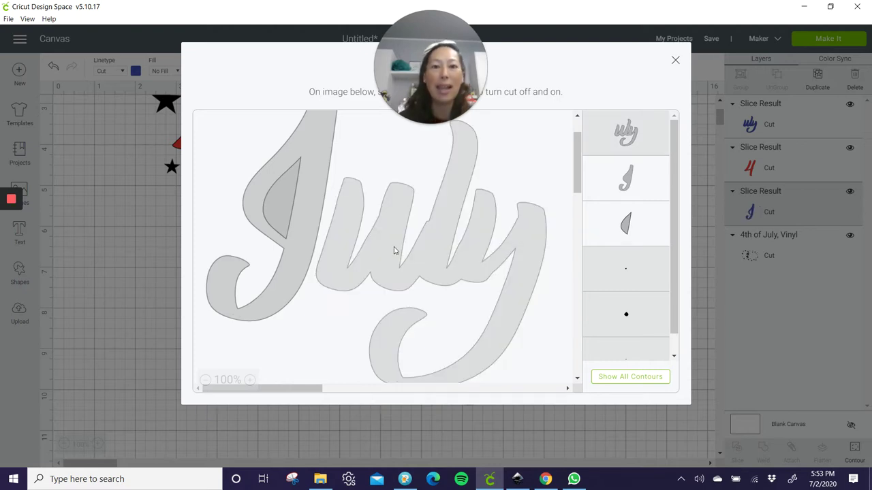
{"action": "left_click", "coordinate": [674, 63]}
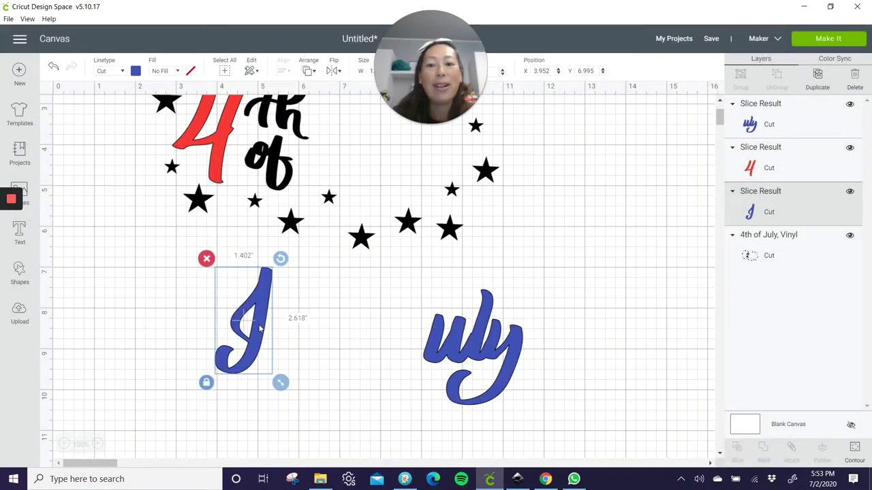
Color the J white and place it with the blue uly beside th of.
{"action": "left_click_drag", "start_coordinate": [259, 329], "coordinate": [352, 346]}
{"action": "scroll", "coordinate": [352, 346], "scroll_direction": "up", "scroll_amount": 2}
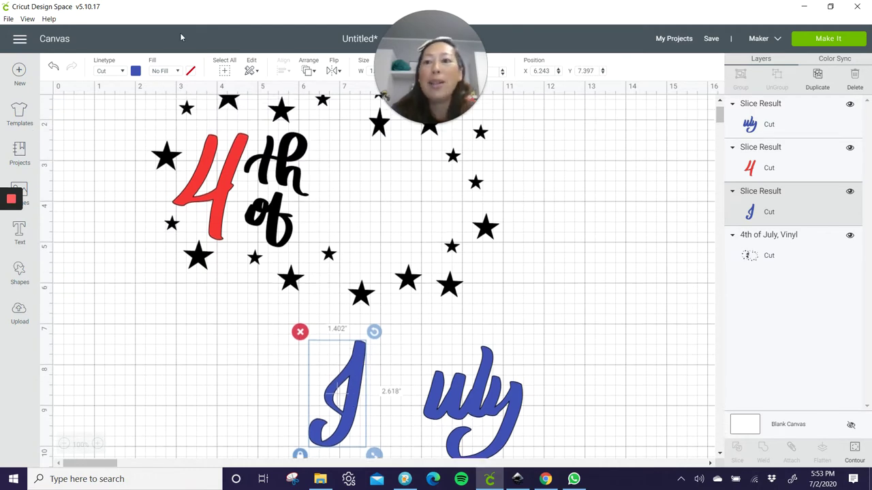
{"action": "left_click", "coordinate": [135, 71]}
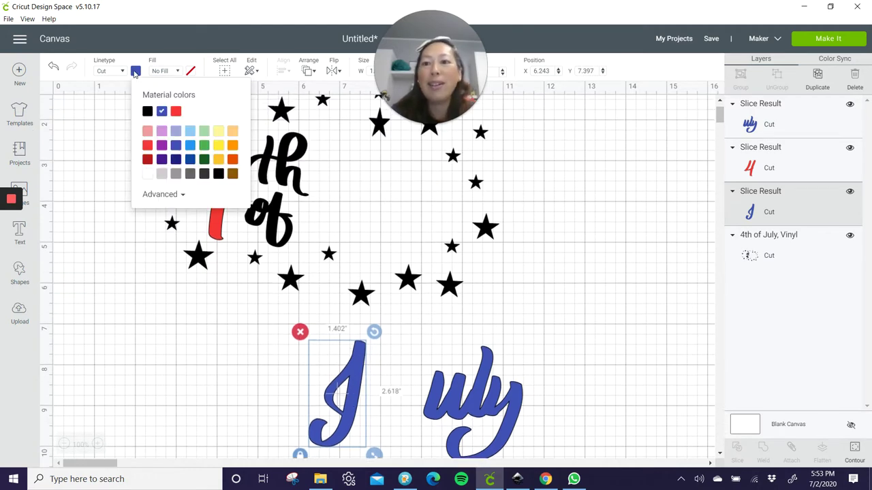
{"action": "left_click", "coordinate": [147, 174]}
{"action": "left_click_drag", "start_coordinate": [350, 404], "coordinate": [347, 199]}
{"action": "left_click_drag", "start_coordinate": [481, 401], "coordinate": [418, 206]}
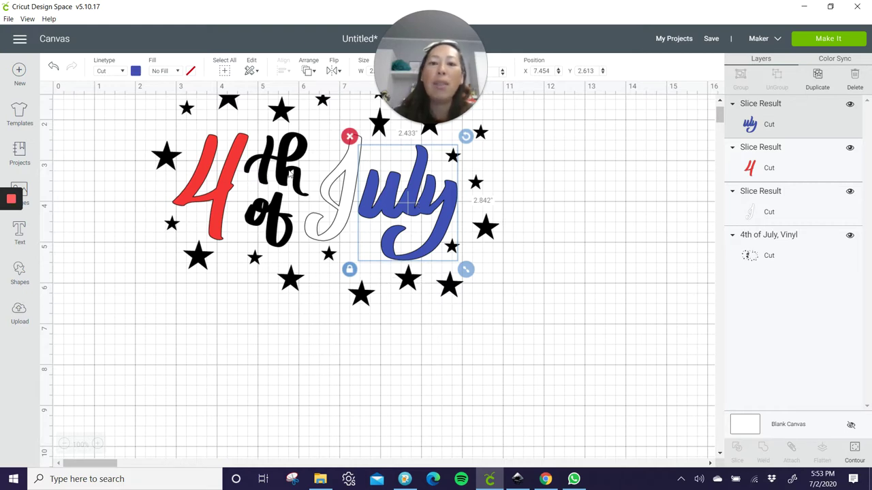
{"action": "left_click", "coordinate": [291, 174]}
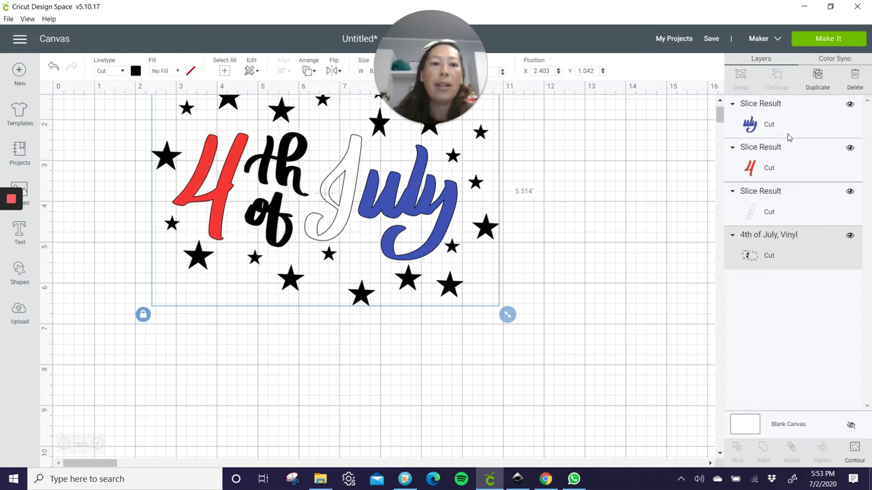
Nudge the stars and th of group slightly lower.
{"action": "left_click", "coordinate": [352, 359]}
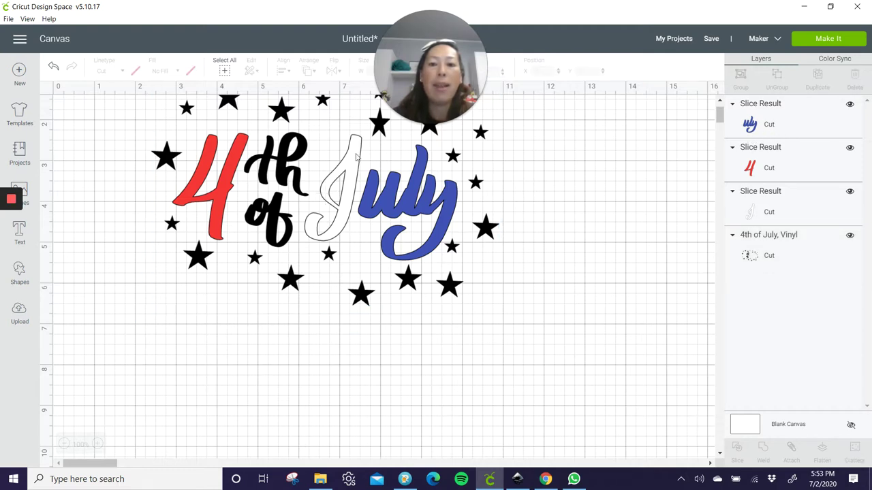
{"action": "left_click", "coordinate": [386, 180]}
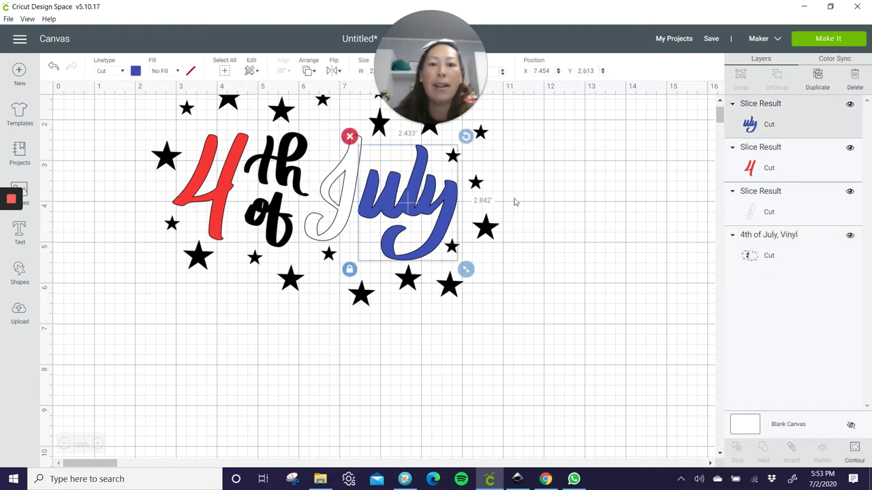
{"action": "mouse_move", "coordinate": [395, 283]}
{"action": "left_mouse_down"}
{"action": "mouse_move", "coordinate": [391, 342]}
{"action": "mouse_move", "coordinate": [389, 294]}
{"action": "left_mouse_up"}
Drag the red 4 Slice Result layer to the top of the Layers list.
{"action": "left_click", "coordinate": [781, 177]}
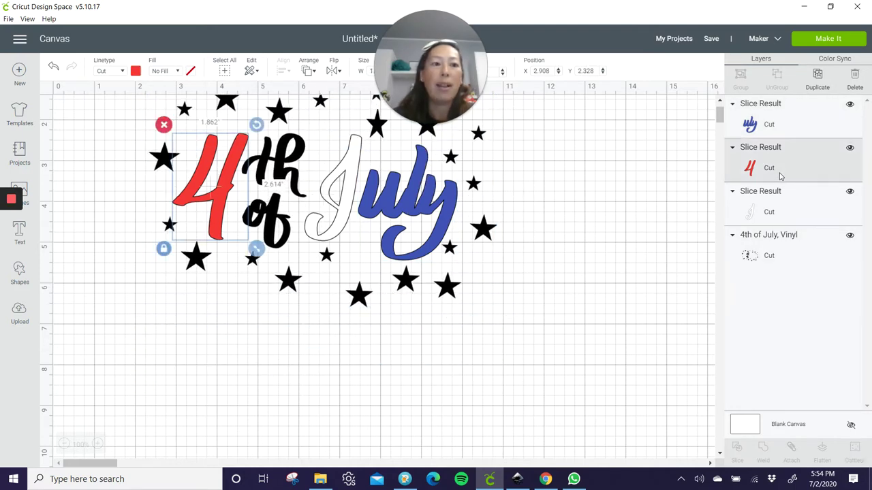
{"action": "left_click_drag", "start_coordinate": [781, 169], "coordinate": [779, 102]}
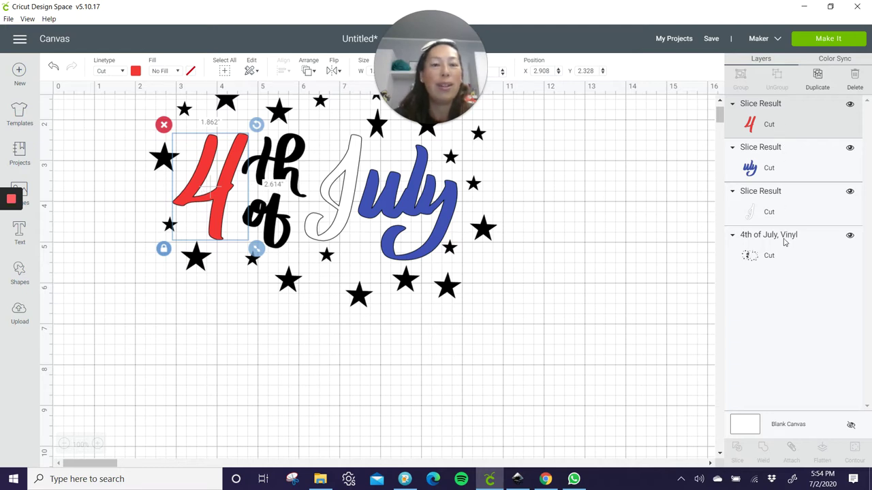
{"action": "left_click", "coordinate": [574, 249]}
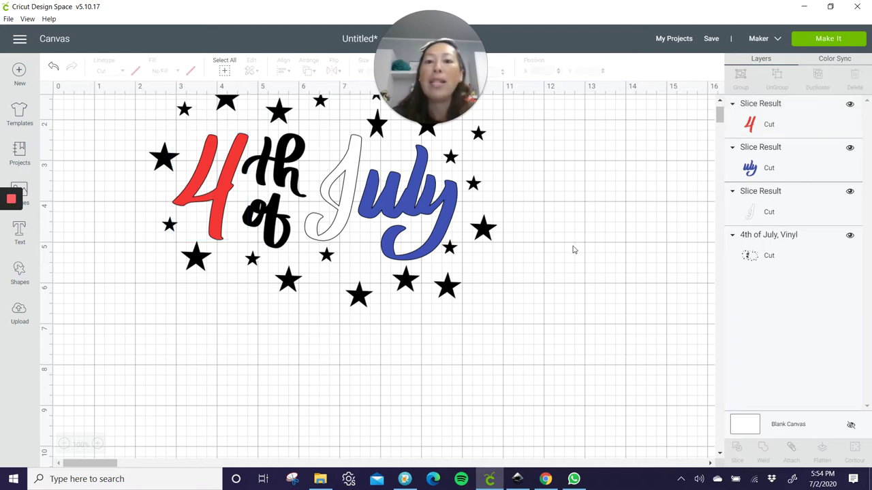
{"action": "left_click", "coordinate": [782, 249]}
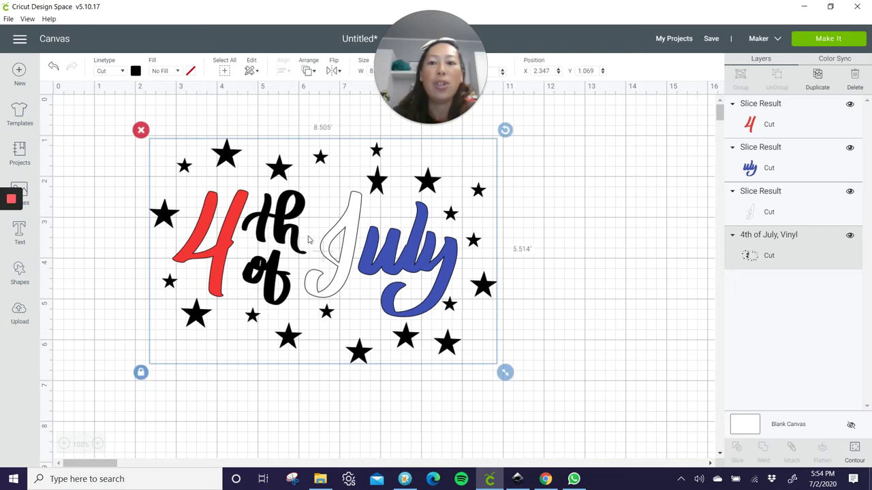
Move the stars and th of group down below the lettering.
{"action": "left_click_drag", "start_coordinate": [290, 232], "coordinate": [307, 338]}
{"action": "scroll", "coordinate": [308, 215], "scroll_direction": "down", "scroll_amount": 5}
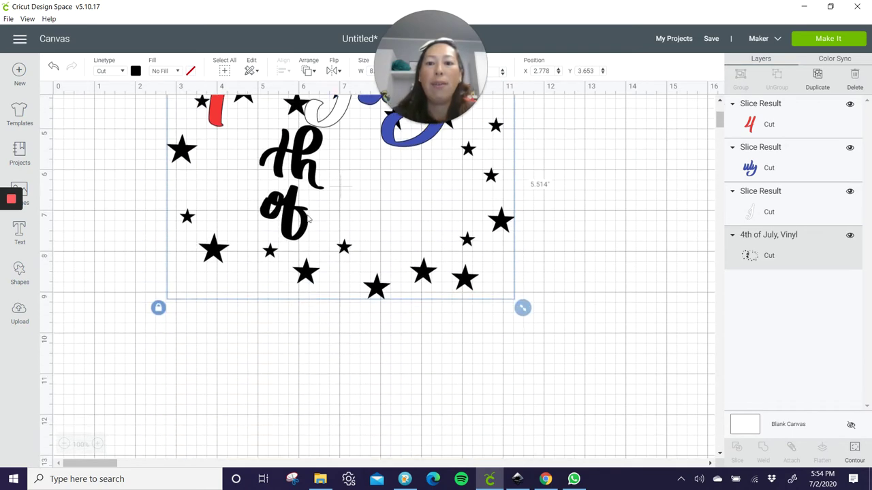
{"action": "left_click_drag", "start_coordinate": [307, 169], "coordinate": [328, 277]}
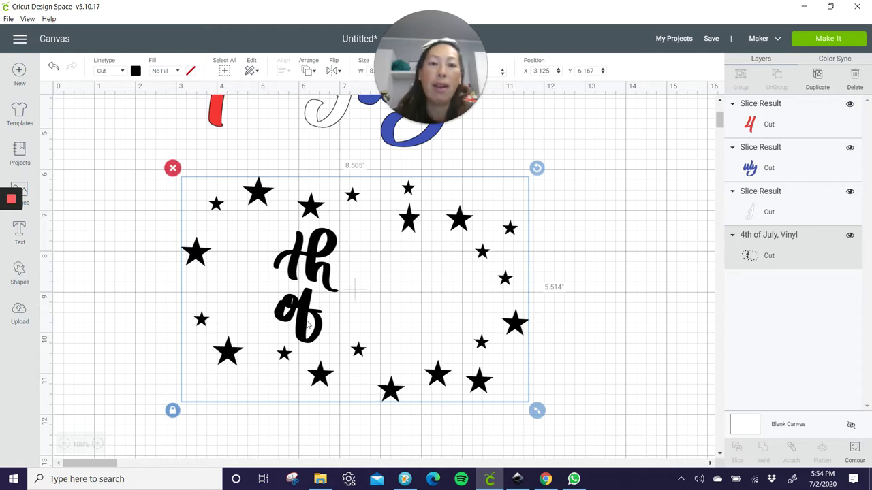
{"action": "left_click_drag", "start_coordinate": [311, 271], "coordinate": [275, 266]}
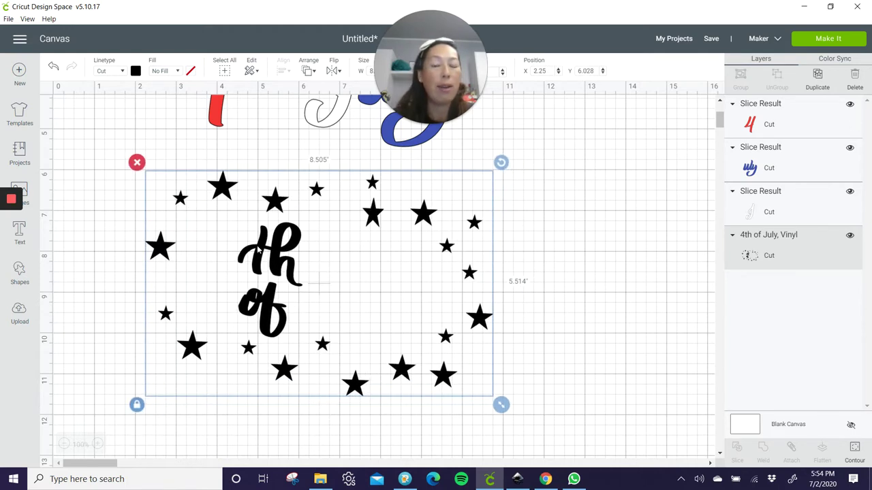
Duplicate the stars and th of group and move the copy down-right.
{"action": "left_click", "coordinate": [822, 79]}
{"action": "left_click_drag", "start_coordinate": [305, 276], "coordinate": [559, 405]}
{"action": "left_click", "coordinate": [294, 271]}
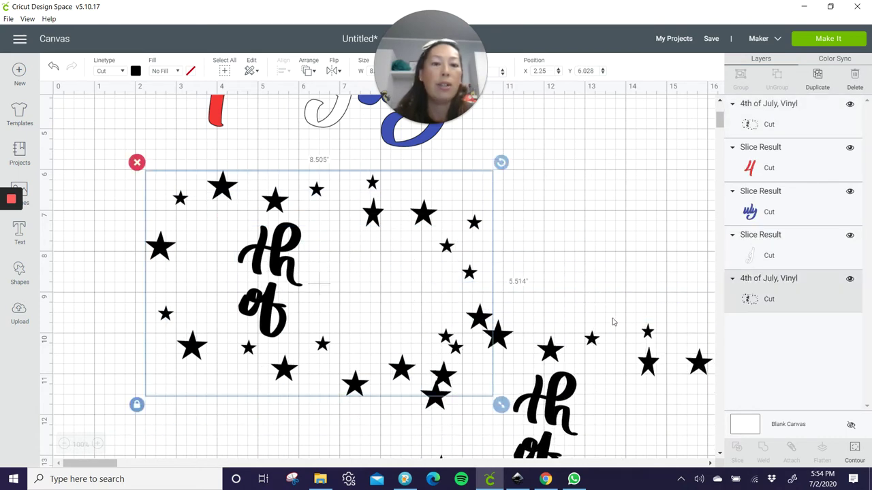
Hide all contours of the original group except th and of, then shift it left.
{"action": "left_click", "coordinate": [854, 449]}
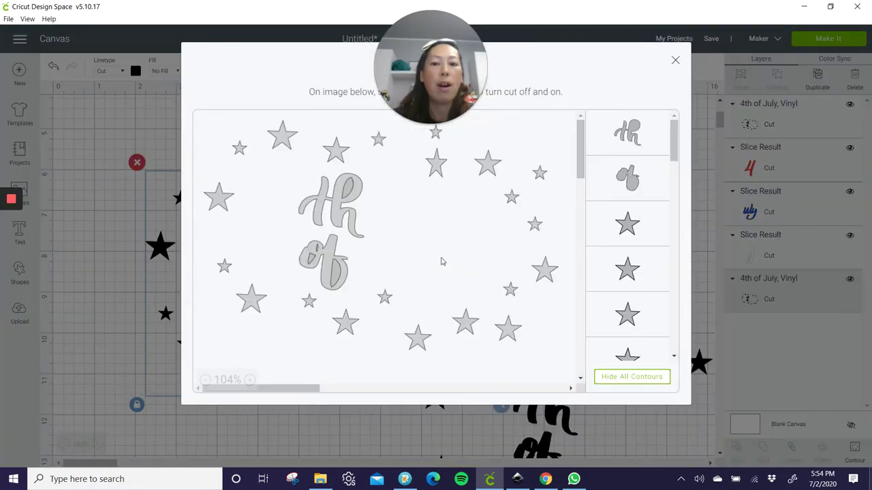
{"action": "left_click", "coordinate": [636, 382]}
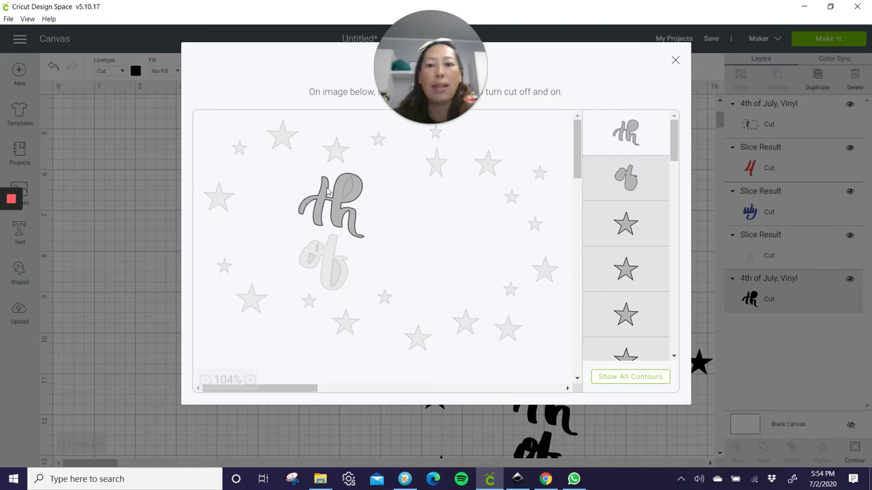
{"action": "left_click", "coordinate": [311, 256]}
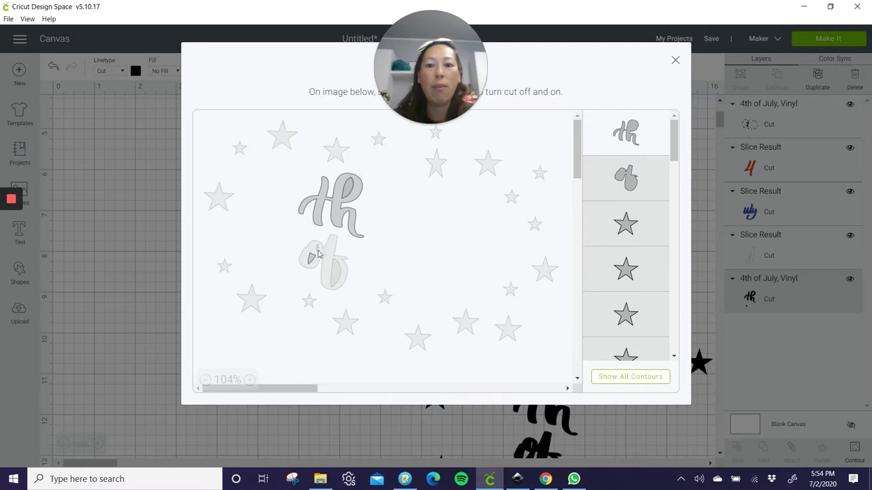
{"action": "left_click", "coordinate": [336, 274]}
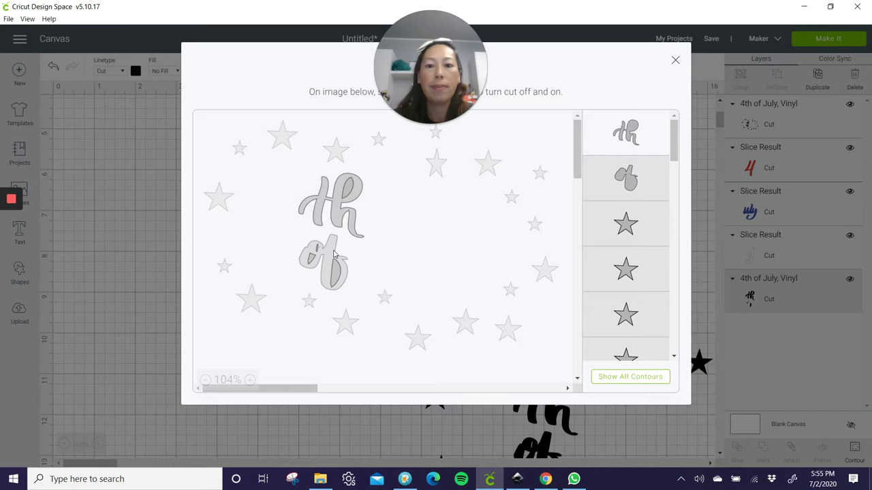
{"action": "left_click", "coordinate": [675, 60]}
{"action": "mouse_move", "coordinate": [272, 261]}
{"action": "left_mouse_down"}
{"action": "mouse_move", "coordinate": [224, 271]}
{"action": "mouse_move", "coordinate": [285, 272]}
{"action": "left_mouse_up"}
{"action": "scroll", "coordinate": [283, 302], "scroll_direction": "up", "scroll_amount": 3}
Place th of between the 4 and July, and move the star group up-left.
{"action": "left_click_drag", "start_coordinate": [278, 358], "coordinate": [282, 152]}
{"action": "scroll", "coordinate": [432, 263], "scroll_direction": "down", "scroll_amount": 3}
{"action": "left_click", "coordinate": [326, 249]}
{"action": "left_click_drag", "start_coordinate": [326, 249], "coordinate": [269, 169]}
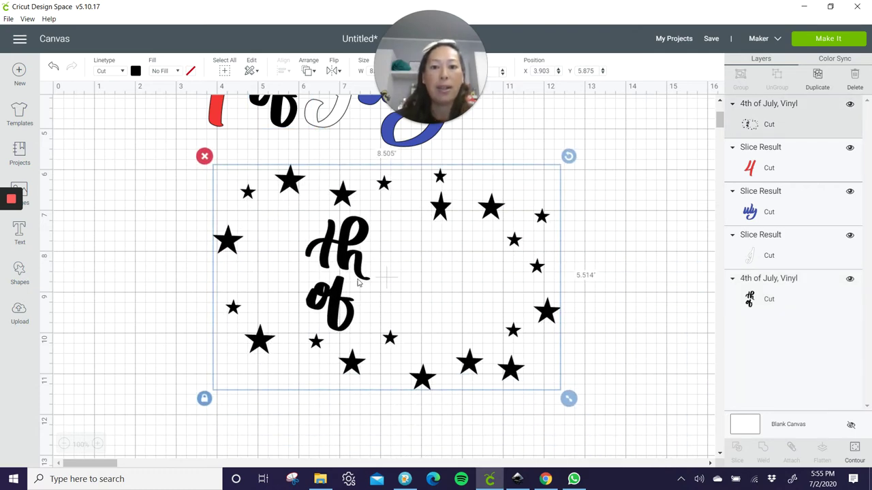
Hide the th and of contours in the star group, leaving only the star ring.
{"action": "left_click", "coordinate": [854, 448]}
{"action": "left_click", "coordinate": [360, 227]}
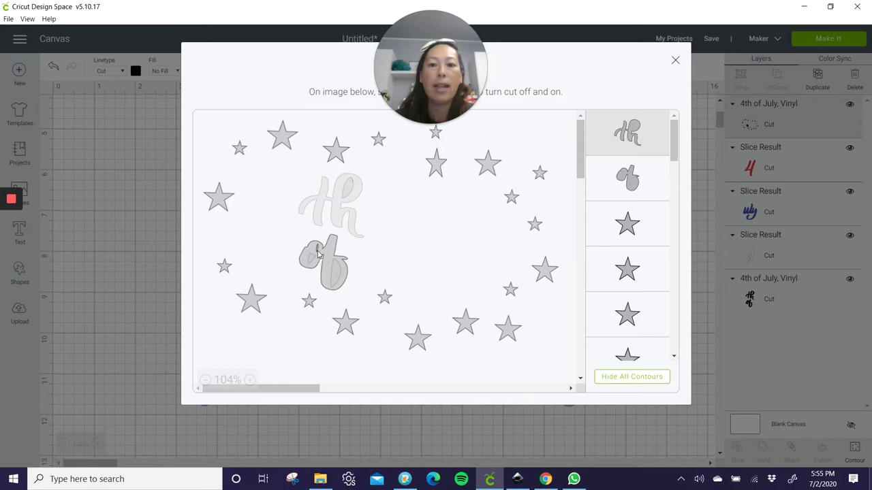
{"action": "left_click", "coordinate": [305, 274]}
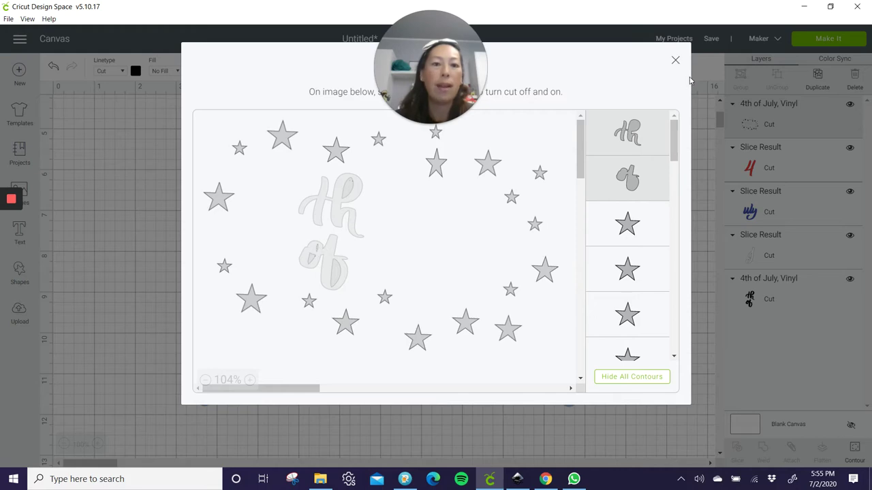
{"action": "left_click", "coordinate": [675, 62]}
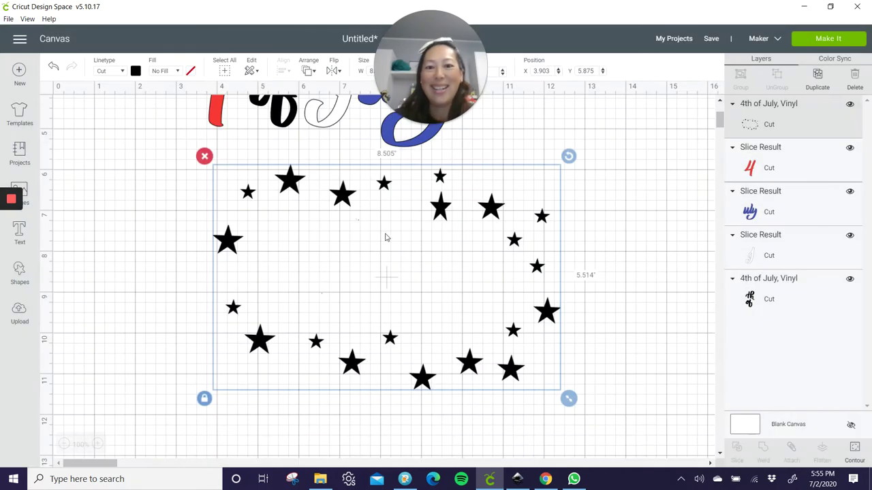
Move the star ring up and left to encircle the 4th of July lettering at X 2.431, Y 0.972.
{"action": "scroll", "coordinate": [399, 311], "scroll_direction": "up", "scroll_amount": 3}
{"action": "scroll", "coordinate": [430, 318], "scroll_direction": "down", "scroll_amount": 2}
{"action": "left_click_drag", "start_coordinate": [427, 273], "coordinate": [366, 245]}
{"action": "scroll", "coordinate": [365, 245], "scroll_direction": "up", "scroll_amount": 1}
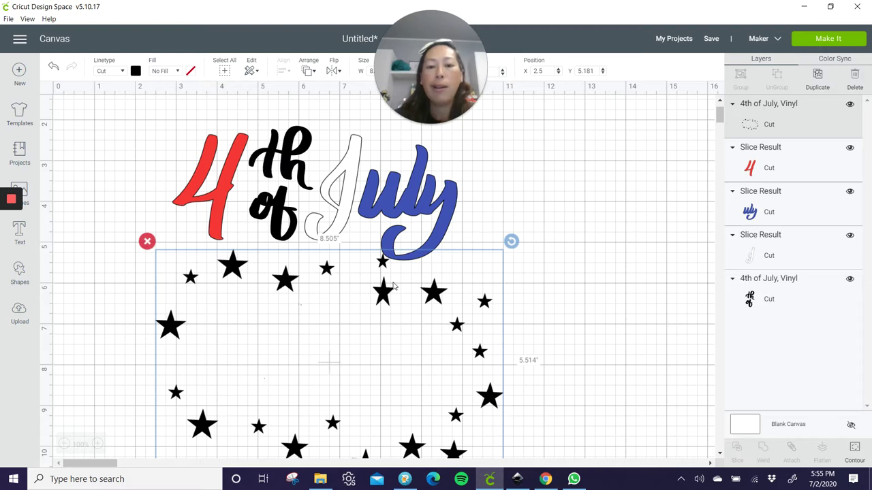
{"action": "scroll", "coordinate": [392, 286], "scroll_direction": "down", "scroll_amount": 2}
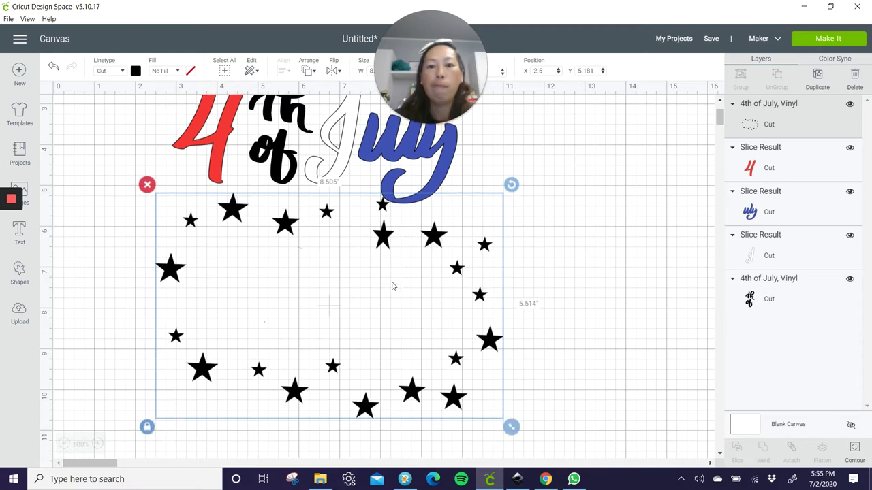
{"action": "scroll", "coordinate": [392, 286], "scroll_direction": "up", "scroll_amount": 2}
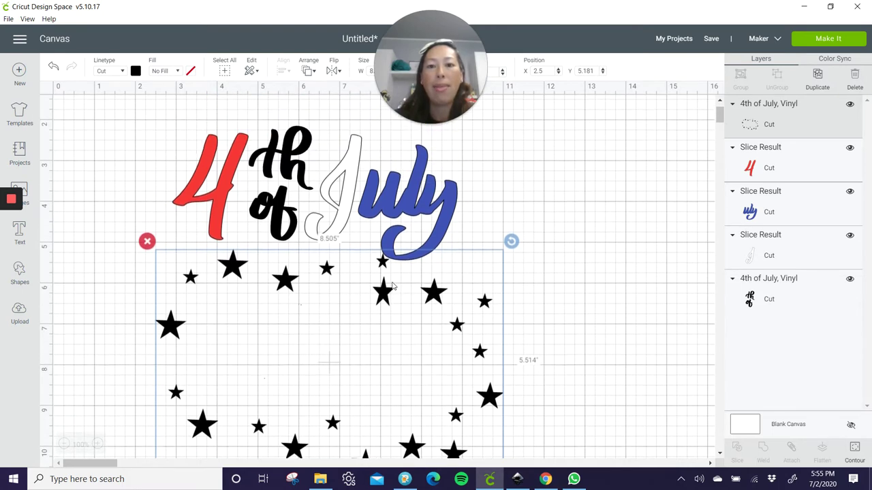
{"action": "left_click_drag", "start_coordinate": [437, 300], "coordinate": [436, 130]}
{"action": "scroll", "coordinate": [439, 158], "scroll_direction": "up", "scroll_amount": 2}
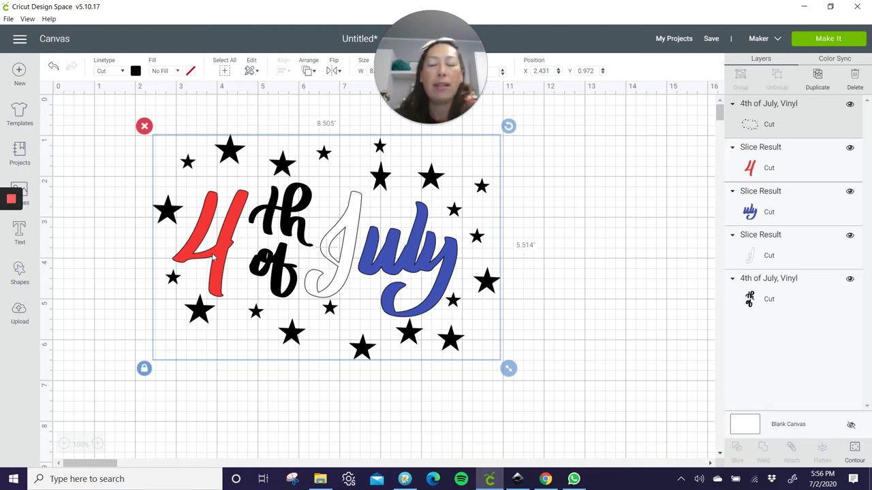
Add a square at the lower left and rotate it about 30 degrees.
{"action": "left_click", "coordinate": [34, 282]}
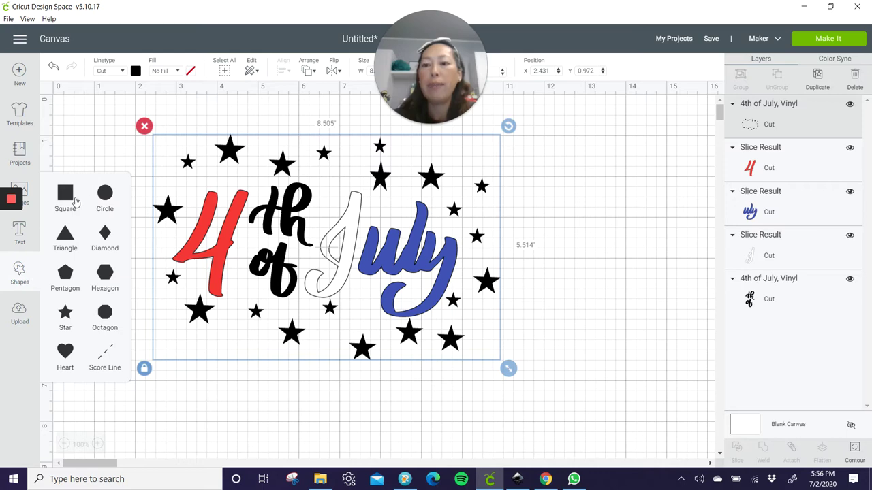
{"action": "left_click", "coordinate": [73, 198]}
{"action": "left_click_drag", "start_coordinate": [152, 182], "coordinate": [119, 338]}
{"action": "left_click_drag", "start_coordinate": [378, 179], "coordinate": [492, 310]}
{"action": "scroll", "coordinate": [491, 307], "scroll_direction": "down", "scroll_amount": 3}
{"action": "left_click", "coordinate": [170, 214]}
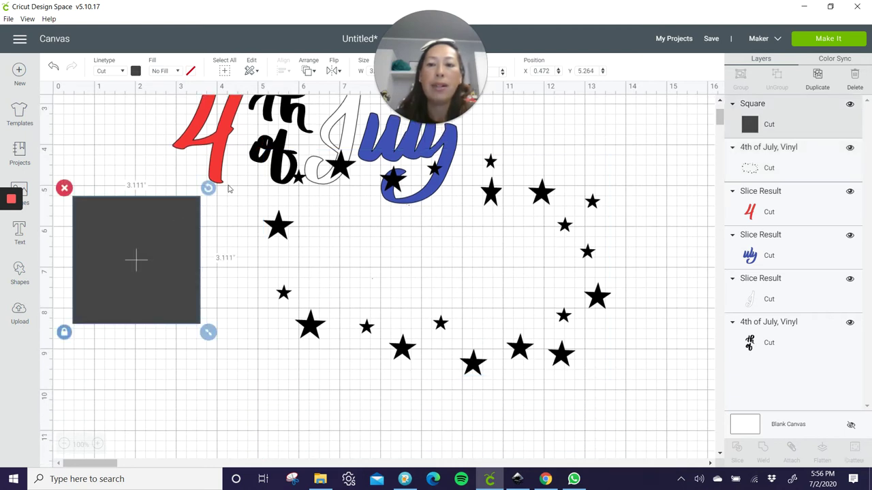
{"action": "left_click_drag", "start_coordinate": [209, 185], "coordinate": [284, 230]}
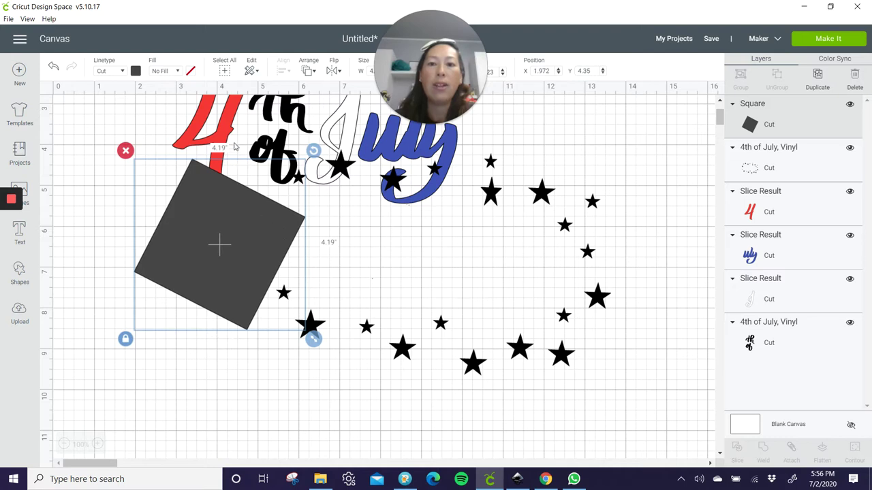
Select the tilted square with the overlapping star and slice the star out of it.
{"action": "left_click", "coordinate": [266, 383]}
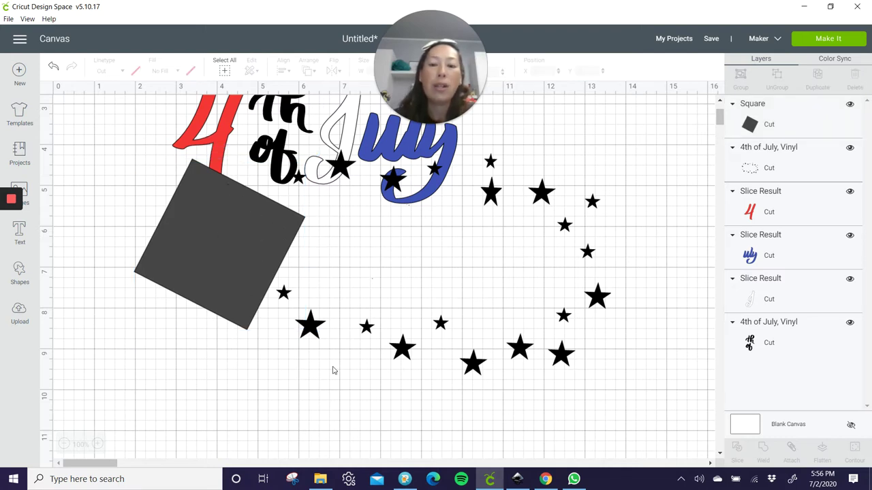
{"action": "mouse_move", "coordinate": [332, 371]}
{"action": "left_mouse_down"}
{"action": "mouse_move", "coordinate": [304, 350]}
{"action": "mouse_move", "coordinate": [365, 377]}
{"action": "mouse_move", "coordinate": [331, 375]}
{"action": "left_mouse_up"}
{"action": "left_click", "coordinate": [170, 382]}
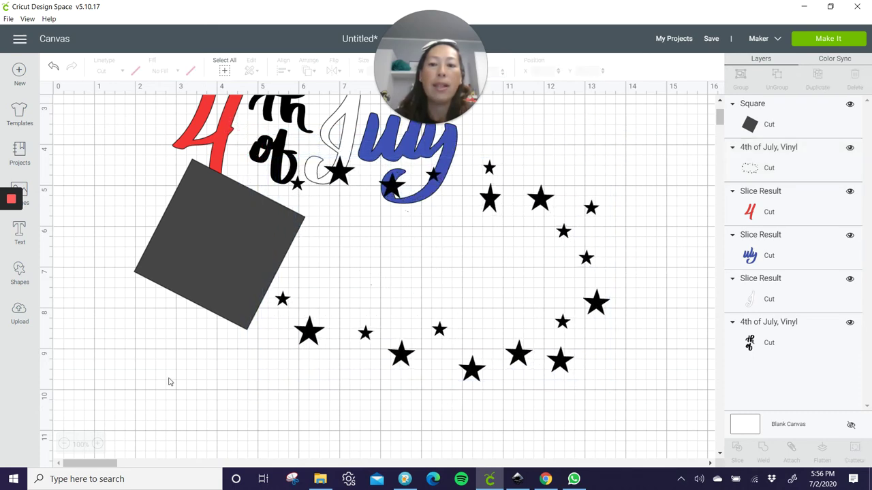
{"action": "left_click_drag", "start_coordinate": [119, 295], "coordinate": [343, 331]}
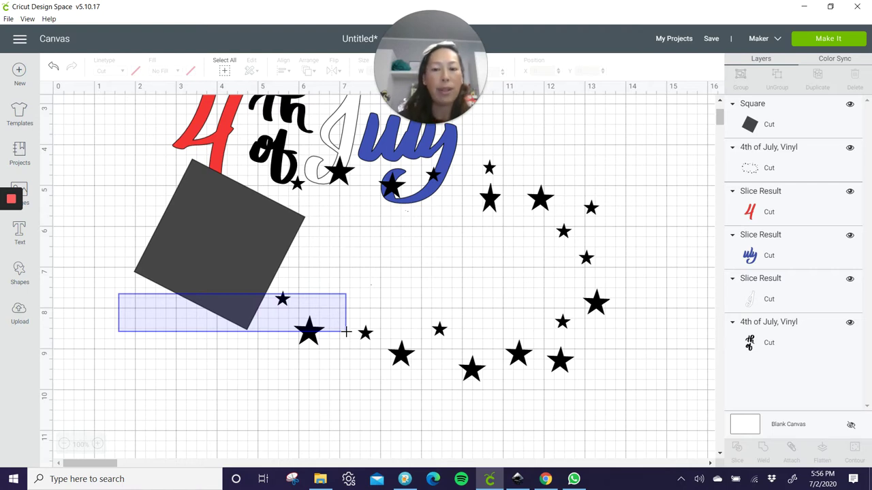
{"action": "left_click_drag", "start_coordinate": [346, 335], "coordinate": [347, 335]}
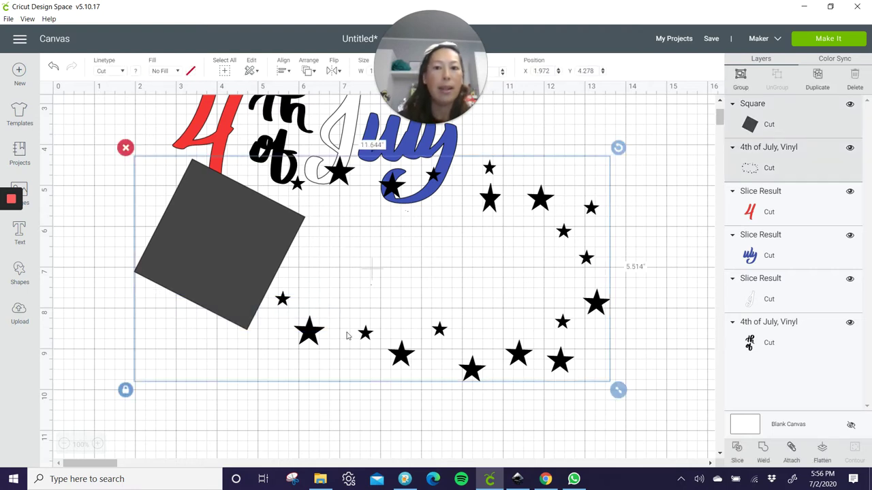
{"action": "left_click", "coordinate": [737, 449]}
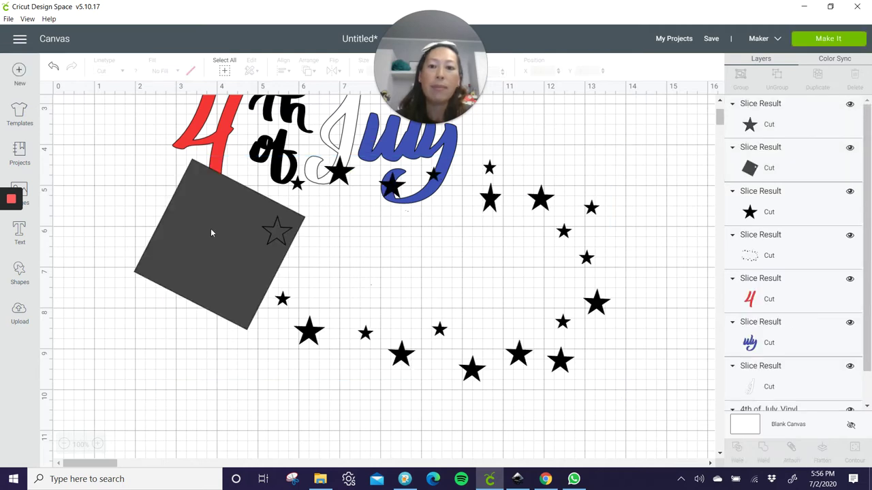
{"action": "left_click", "coordinate": [209, 230]}
Separate the sliced pieces and delete the leftover grey star piece.
{"action": "left_click_drag", "start_coordinate": [209, 230], "coordinate": [160, 332]}
{"action": "left_click_drag", "start_coordinate": [276, 231], "coordinate": [204, 230]}
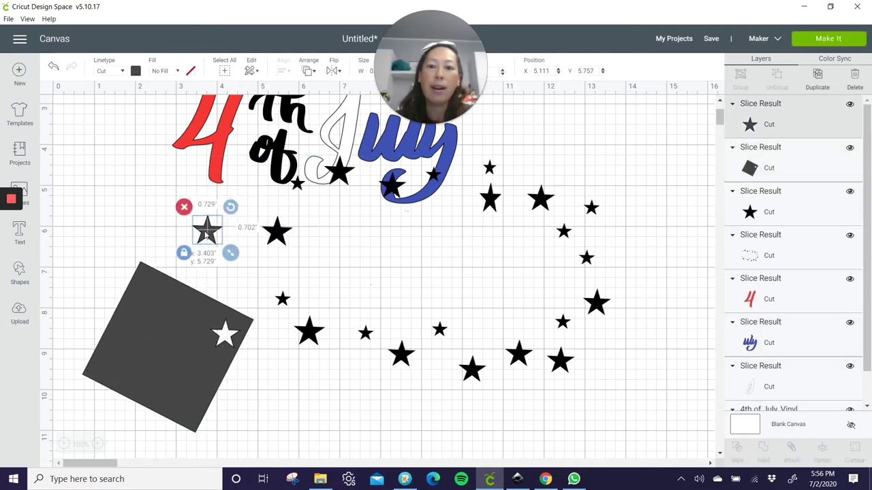
{"action": "left_click", "coordinate": [180, 207]}
Place the sliced-out star left of the 4, colour it red, and return the star ring around the title.
{"action": "left_click", "coordinate": [289, 233]}
{"action": "left_click_drag", "start_coordinate": [272, 234], "coordinate": [141, 117]}
{"action": "scroll", "coordinate": [150, 133], "scroll_direction": "up", "scroll_amount": 3}
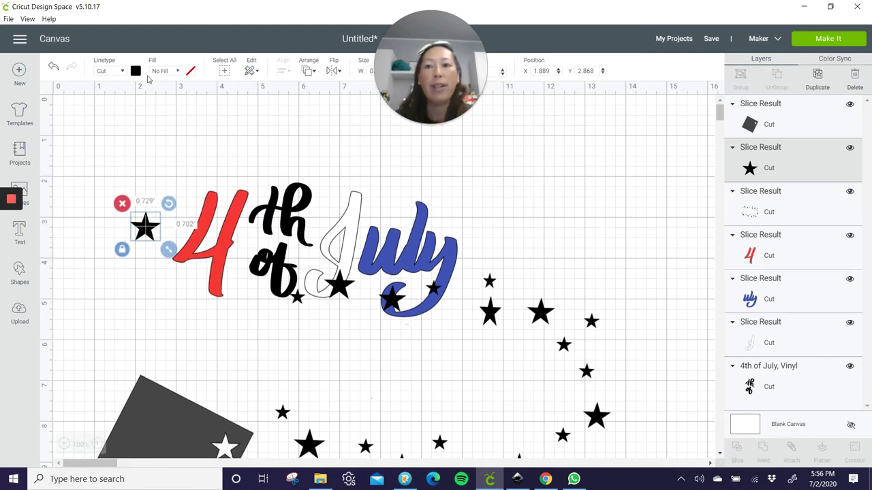
{"action": "left_click", "coordinate": [136, 70]}
{"action": "left_click", "coordinate": [148, 145]}
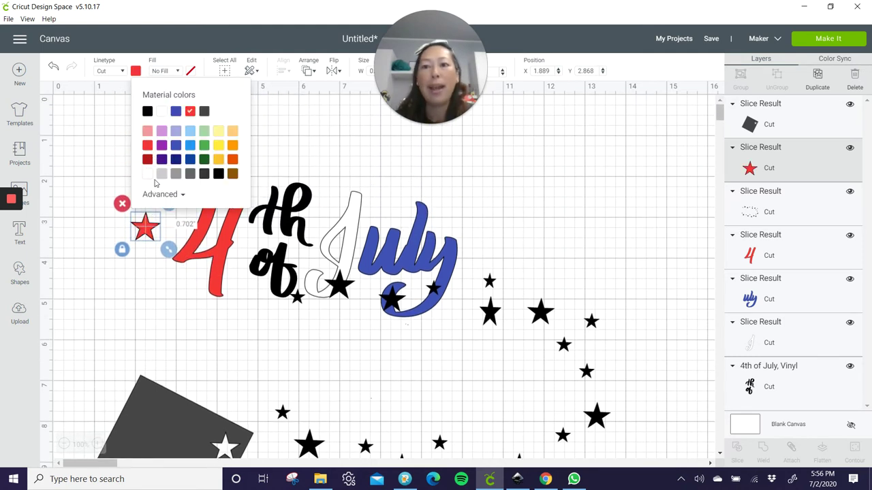
{"action": "left_click_drag", "start_coordinate": [150, 235], "coordinate": [154, 218]}
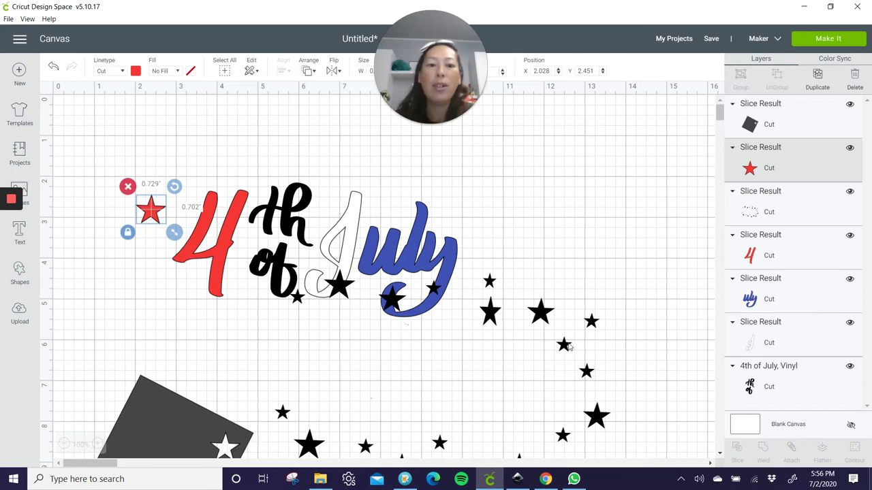
{"action": "left_click_drag", "start_coordinate": [552, 325], "coordinate": [446, 216]}
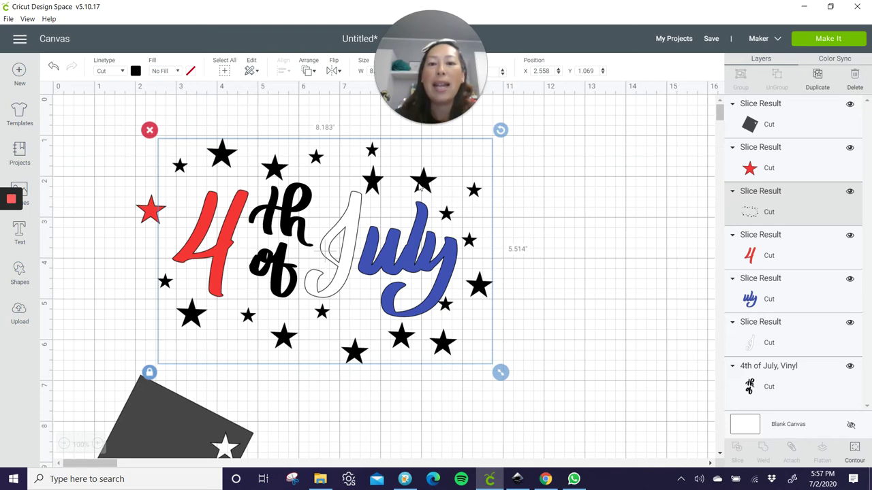
Rotate the square upright, unlock its proportions, and enlarge it to about 6 by 7 inches.
{"action": "left_click_drag", "start_coordinate": [421, 187], "coordinate": [518, 334]}
{"action": "scroll", "coordinate": [514, 205], "scroll_direction": "down", "scroll_amount": 4}
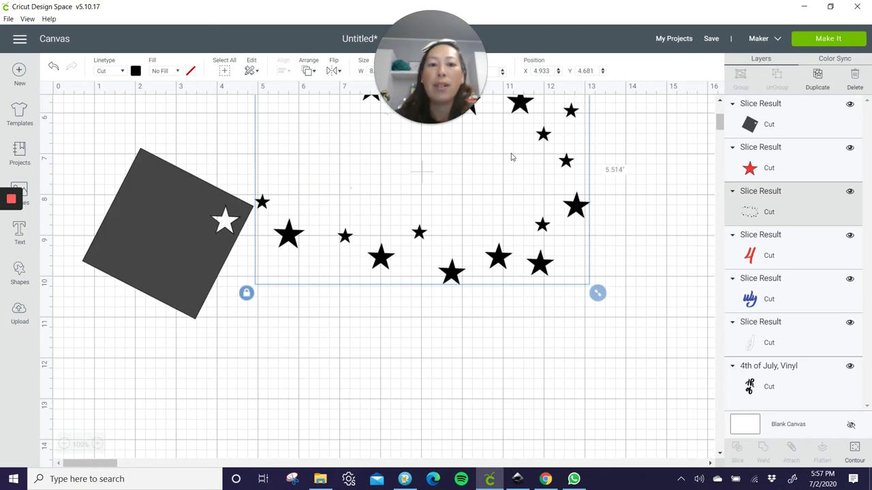
{"action": "left_click_drag", "start_coordinate": [523, 112], "coordinate": [522, 247]}
{"action": "left_click", "coordinate": [196, 243]}
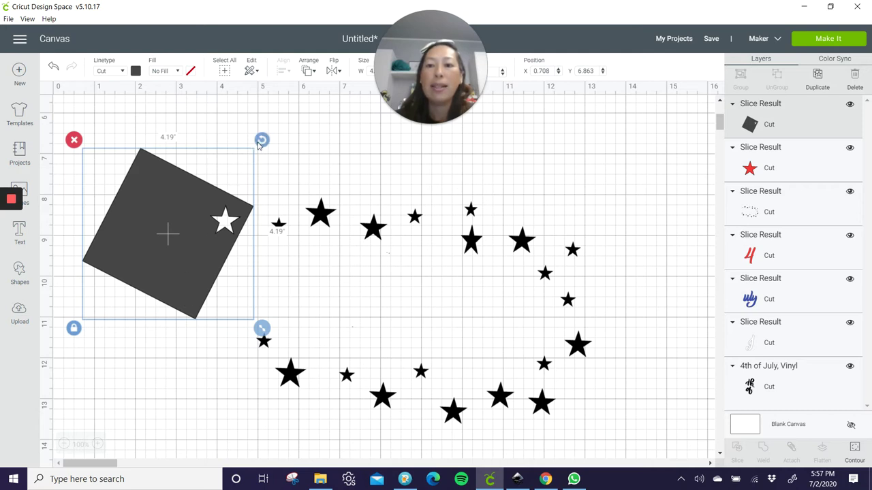
{"action": "left_click_drag", "start_coordinate": [261, 140], "coordinate": [253, 267]}
{"action": "left_click", "coordinate": [95, 310]}
{"action": "left_click_drag", "start_coordinate": [235, 310], "coordinate": [360, 456]}
{"action": "left_click_drag", "start_coordinate": [295, 276], "coordinate": [304, 291]}
{"action": "mouse_move", "coordinate": [369, 173]}
{"action": "left_mouse_down"}
{"action": "mouse_move", "coordinate": [364, 163]}
{"action": "mouse_move", "coordinate": [371, 172]}
{"action": "left_mouse_up"}
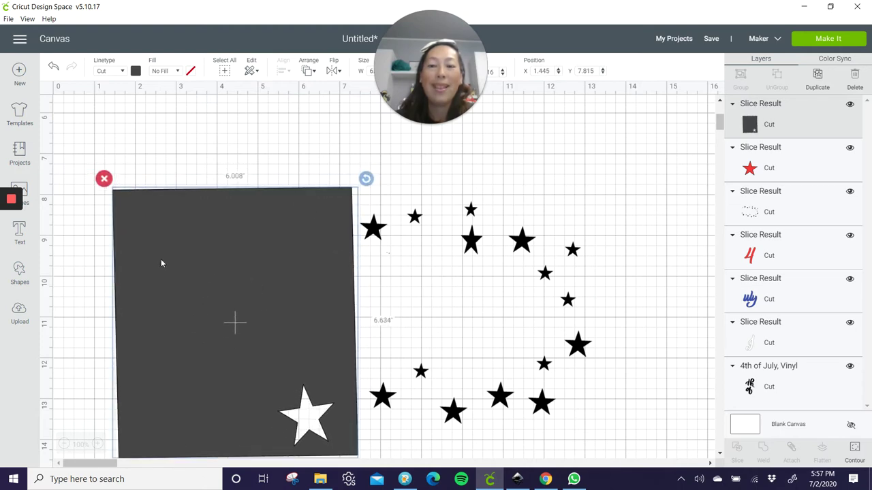
Slice the overlapping stars out of the square and colour the cut-out stars red.
{"action": "left_click_drag", "start_coordinate": [79, 246], "coordinate": [395, 303]}
{"action": "left_click", "coordinate": [734, 457]}
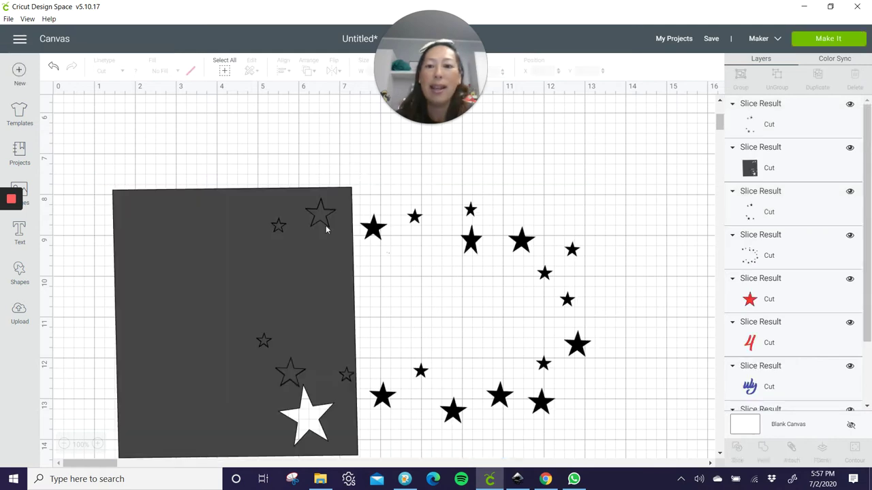
{"action": "left_click_drag", "start_coordinate": [325, 224], "coordinate": [172, 138]}
{"action": "scroll", "coordinate": [262, 204], "scroll_direction": "up", "scroll_amount": 3}
{"action": "scroll", "coordinate": [173, 141], "scroll_direction": "up", "scroll_amount": 3}
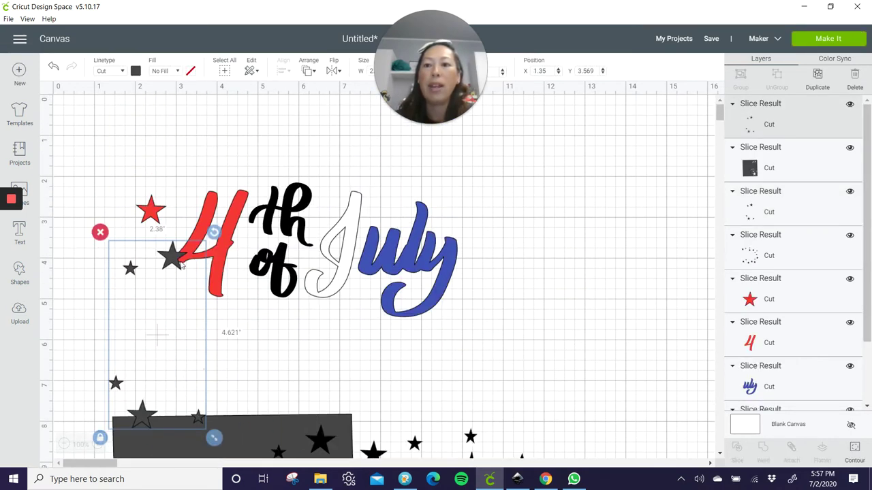
{"action": "left_click_drag", "start_coordinate": [181, 263], "coordinate": [215, 155]}
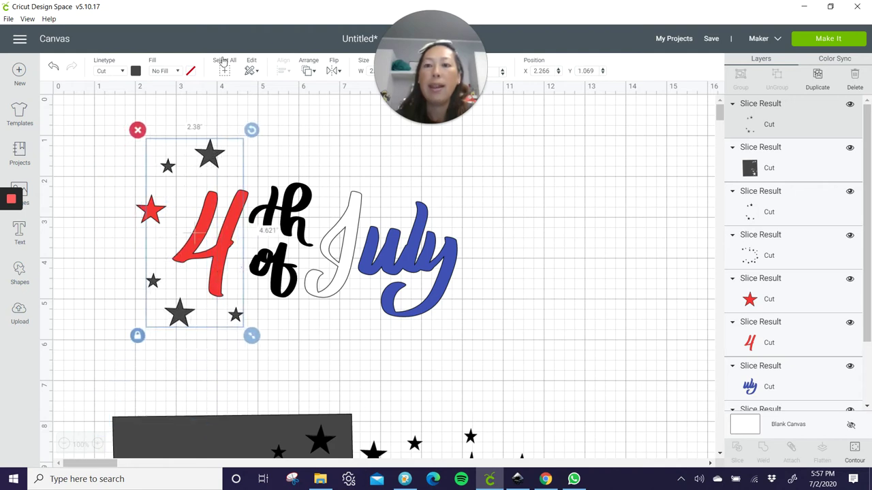
{"action": "left_click", "coordinate": [136, 71]}
{"action": "left_click", "coordinate": [190, 111]}
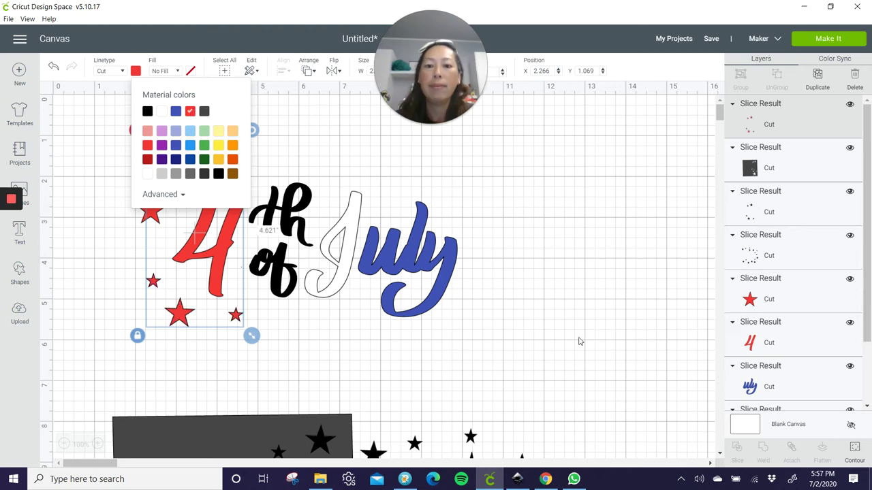
Move the dark grey rectangle to the lower right and delete the leftover star group.
{"action": "scroll", "coordinate": [568, 337], "scroll_direction": "down", "scroll_amount": 4}
{"action": "left_click_drag", "start_coordinate": [253, 288], "coordinate": [507, 331]}
{"action": "left_click_drag", "start_coordinate": [332, 225], "coordinate": [243, 243]}
{"action": "left_click", "coordinate": [162, 207]}
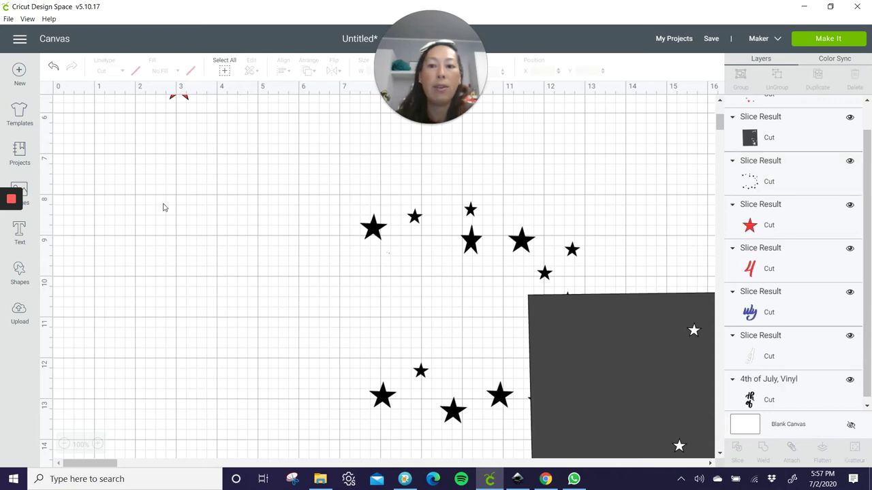
Slide the grey rectangle under the stars and slice more star holes into it.
{"action": "left_click_drag", "start_coordinate": [481, 241], "coordinate": [348, 232]}
{"action": "left_click_drag", "start_coordinate": [615, 328], "coordinate": [455, 230]}
{"action": "mouse_move", "coordinate": [602, 165]}
{"action": "left_mouse_down"}
{"action": "mouse_move", "coordinate": [606, 171]}
{"action": "mouse_move", "coordinate": [603, 162]}
{"action": "left_mouse_up"}
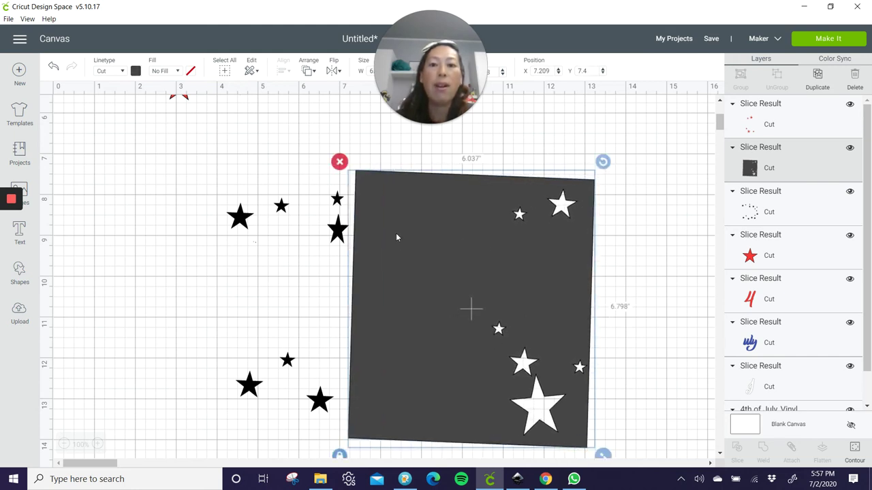
{"action": "left_click", "coordinate": [161, 253]}
{"action": "left_click_drag", "start_coordinate": [151, 237], "coordinate": [398, 307]}
{"action": "left_click", "coordinate": [736, 449]}
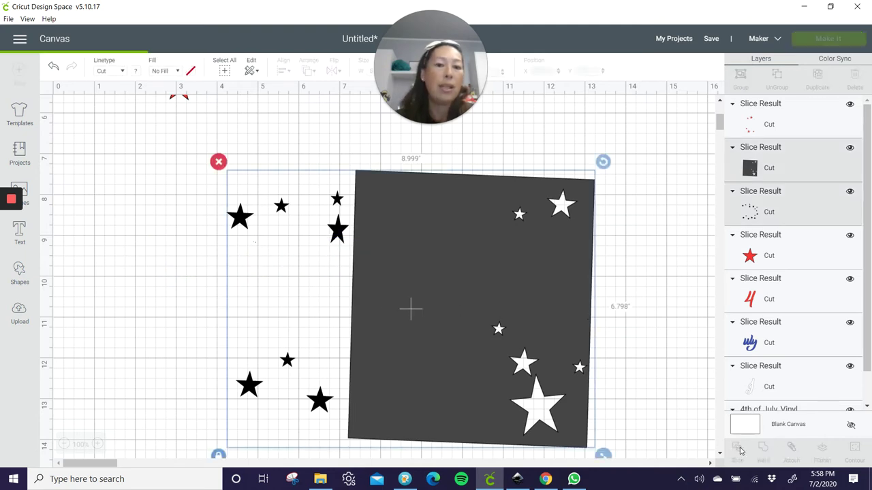
Place the black stars around '4th of J' and make them white.
{"action": "scroll", "coordinate": [343, 302], "scroll_direction": "up", "scroll_amount": 3}
{"action": "left_click_drag", "start_coordinate": [287, 327], "coordinate": [319, 184]}
{"action": "scroll", "coordinate": [316, 228], "scroll_direction": "up", "scroll_amount": 3}
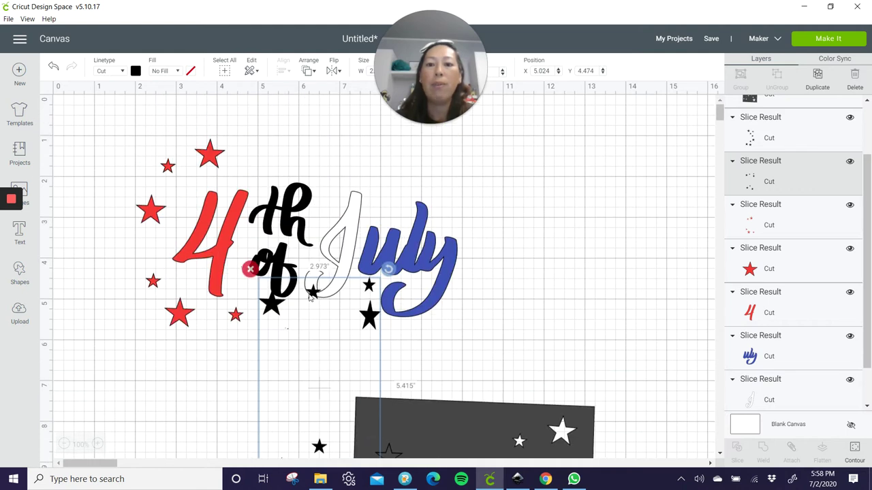
{"action": "left_click_drag", "start_coordinate": [316, 277], "coordinate": [303, 150]}
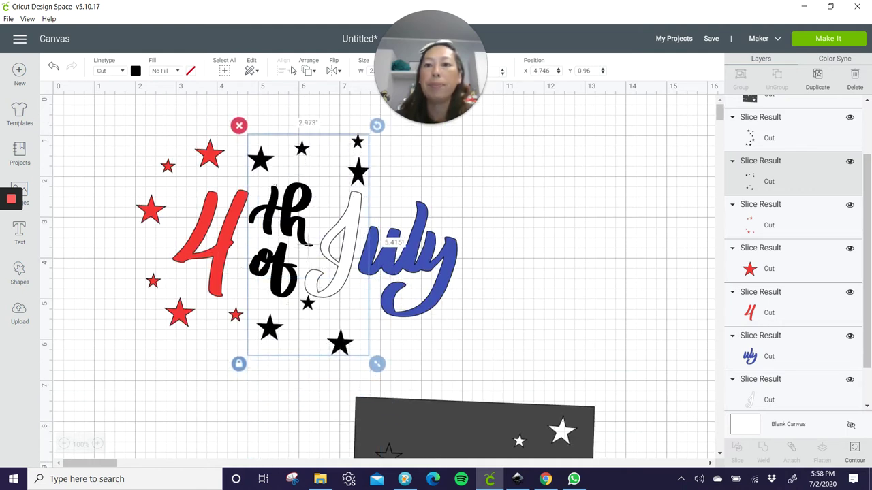
{"action": "left_click", "coordinate": [135, 71]}
{"action": "left_click", "coordinate": [161, 112]}
Move the grey rectangle right, delete the dark-outlined star group, and make the remaining star group blue.
{"action": "scroll", "coordinate": [496, 341], "scroll_direction": "down", "scroll_amount": 4}
{"action": "left_click", "coordinate": [495, 341]}
{"action": "left_click_drag", "start_coordinate": [604, 340], "coordinate": [697, 341]}
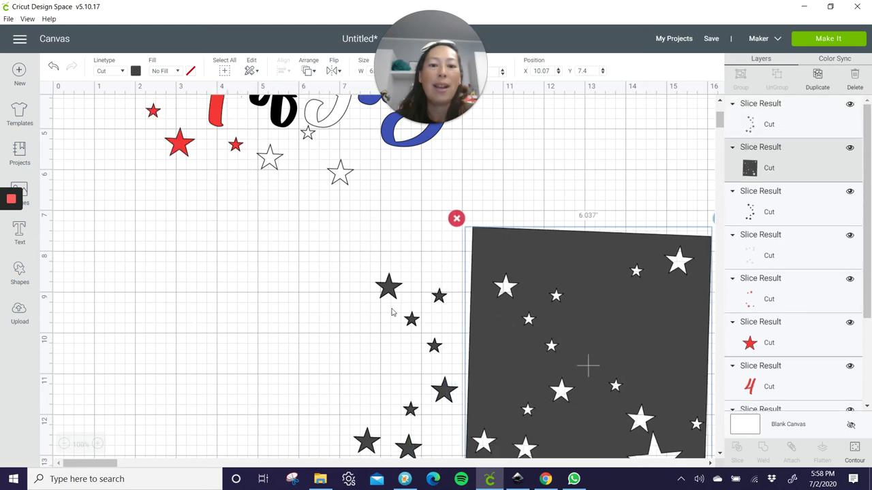
{"action": "left_click_drag", "start_coordinate": [388, 286], "coordinate": [268, 262]}
{"action": "left_click", "coordinate": [227, 243]}
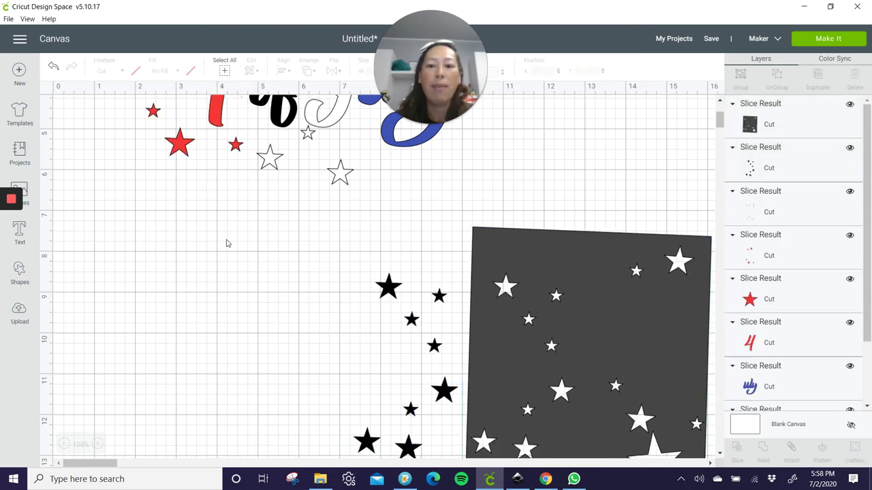
{"action": "left_click", "coordinate": [385, 290]}
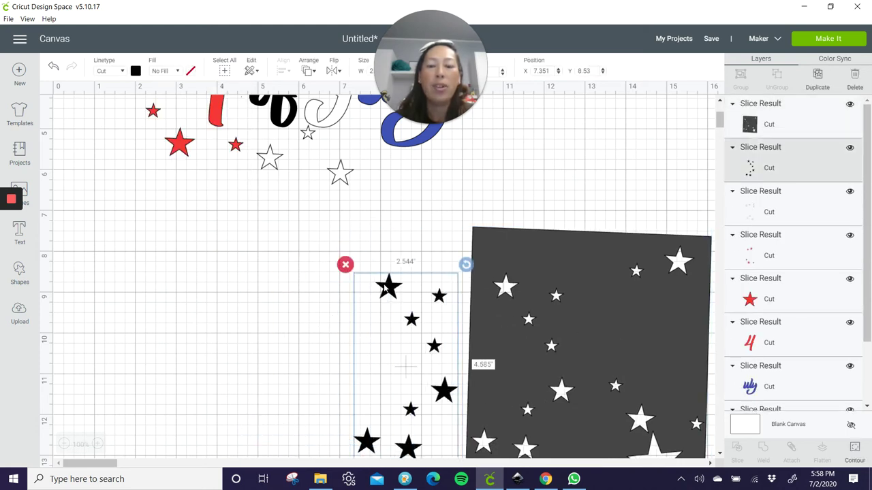
{"action": "left_click", "coordinate": [135, 70]}
{"action": "left_click", "coordinate": [178, 114]}
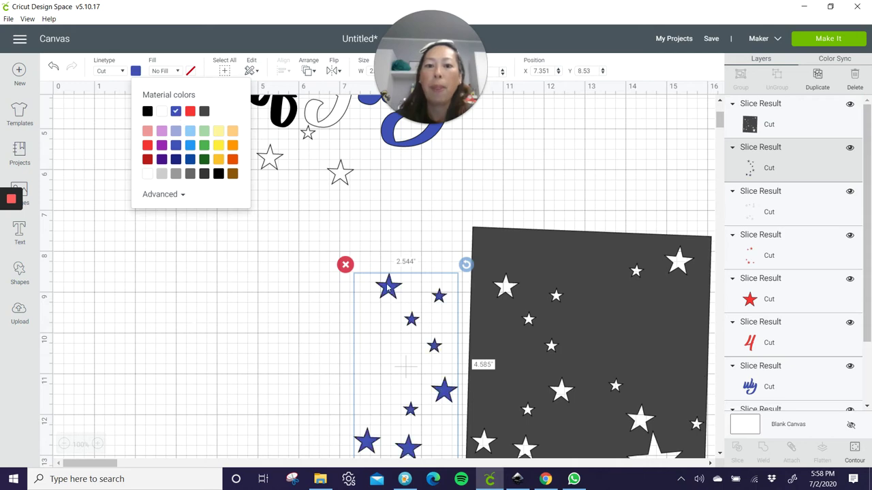
Place the blue stars around July and attach them to the blue July letters.
{"action": "left_click_drag", "start_coordinate": [391, 320], "coordinate": [370, 143]}
{"action": "scroll", "coordinate": [380, 279], "scroll_direction": "up", "scroll_amount": 5}
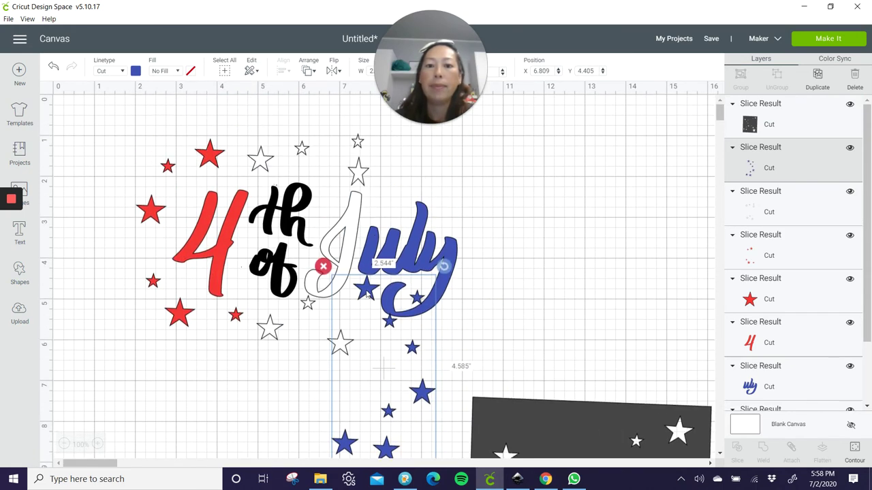
{"action": "left_click_drag", "start_coordinate": [366, 294], "coordinate": [476, 193]}
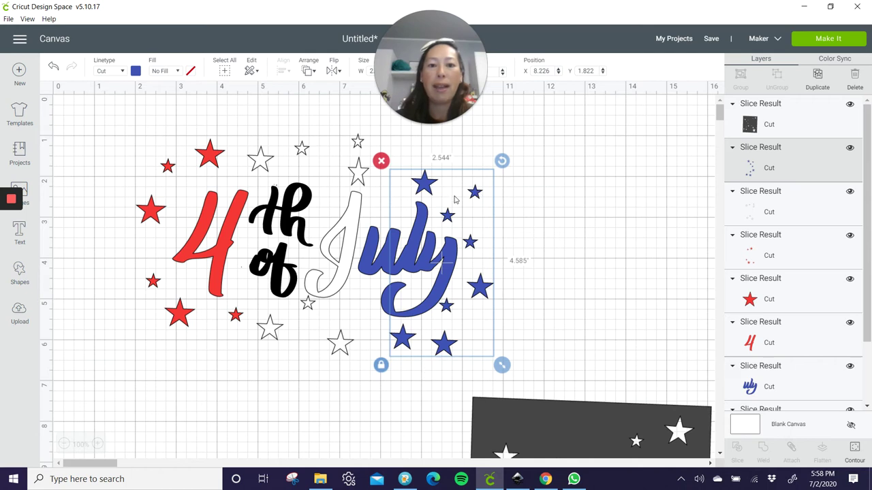
{"action": "left_click", "coordinate": [586, 229]}
{"action": "left_click_drag", "start_coordinate": [568, 275], "coordinate": [443, 236]}
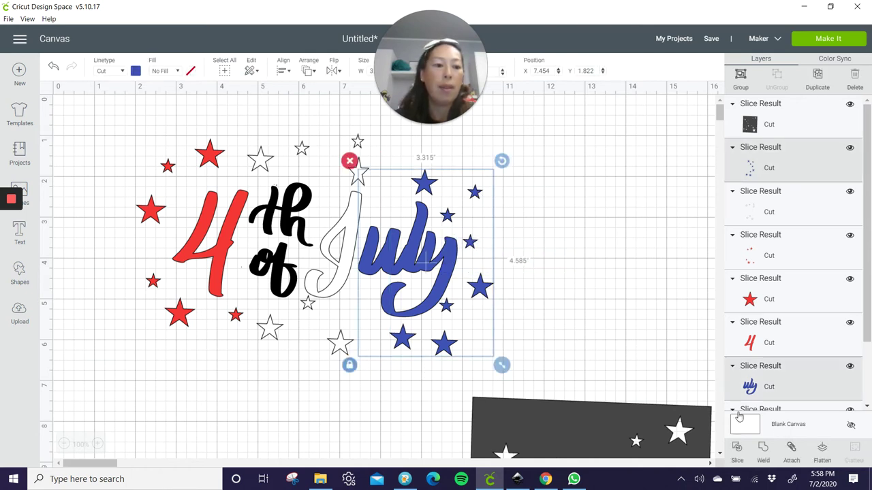
{"action": "left_click", "coordinate": [791, 449]}
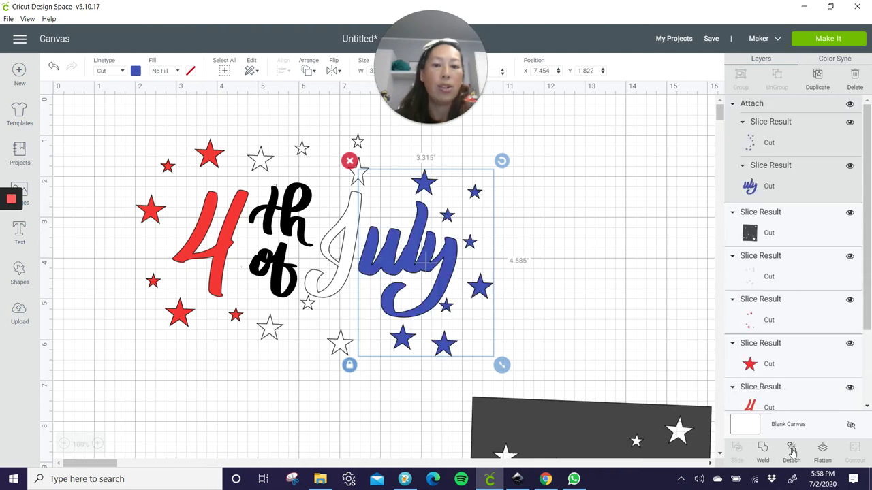
Attach the white stars to the J and the red stars to the 4, then delete the grey star rectangle.
{"action": "left_click", "coordinate": [312, 369]}
{"action": "left_click_drag", "start_coordinate": [315, 390], "coordinate": [332, 279]}
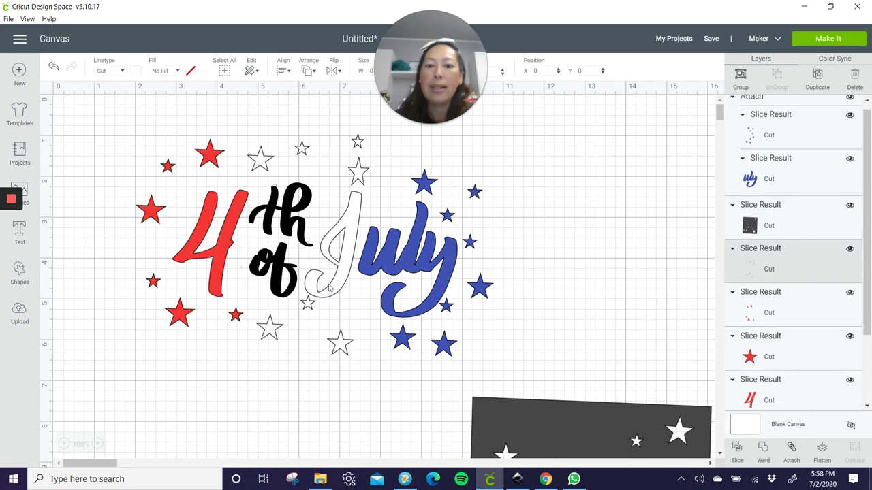
{"action": "left_click", "coordinate": [790, 449]}
{"action": "left_click_drag", "start_coordinate": [200, 365], "coordinate": [175, 237]}
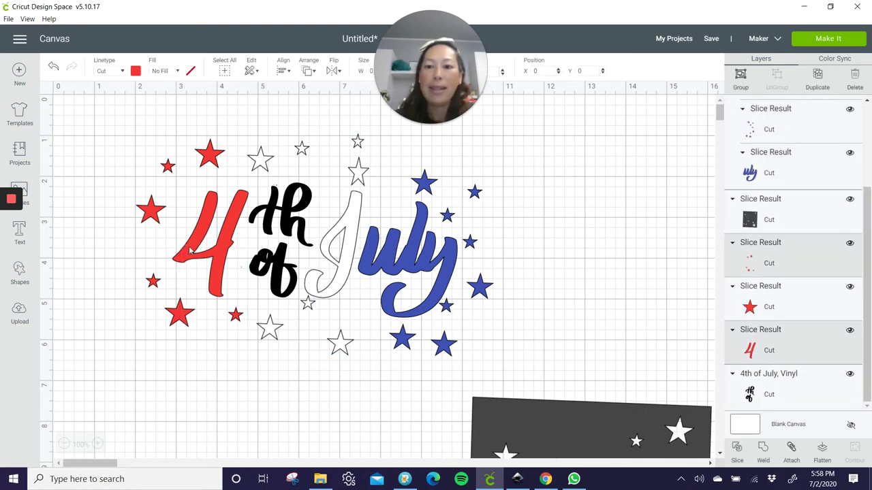
{"action": "left_click", "coordinate": [790, 450]}
{"action": "left_click", "coordinate": [487, 407]}
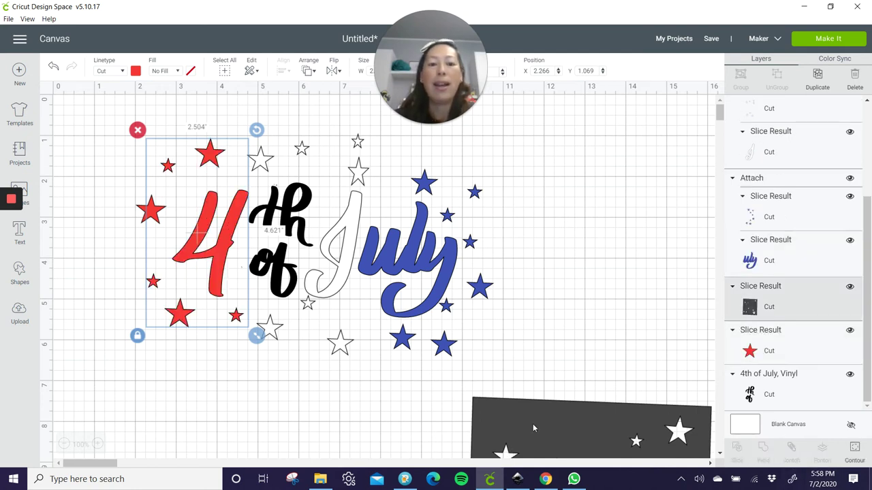
{"action": "left_click", "coordinate": [457, 389]}
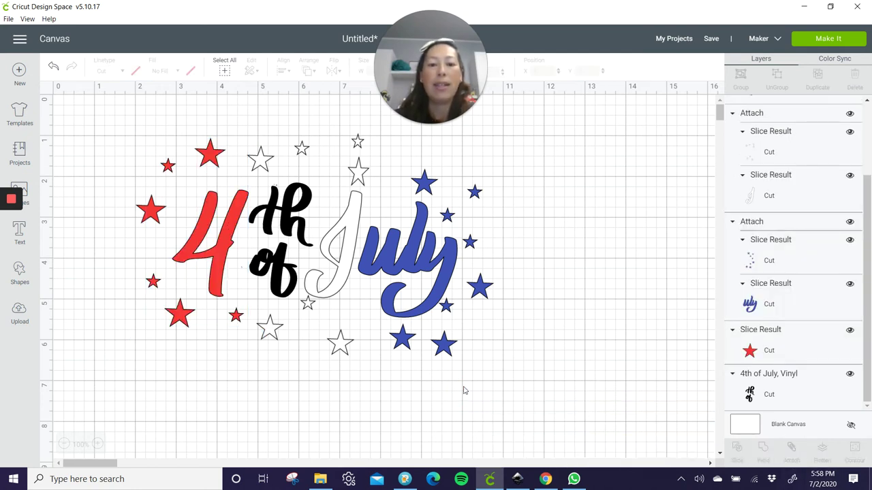
{"action": "left_click", "coordinate": [831, 41]}
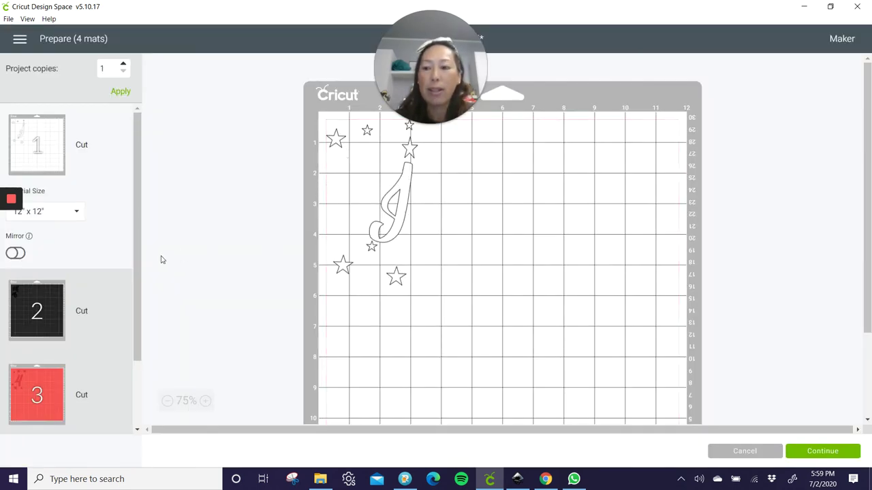
{"action": "left_click", "coordinate": [82, 296]}
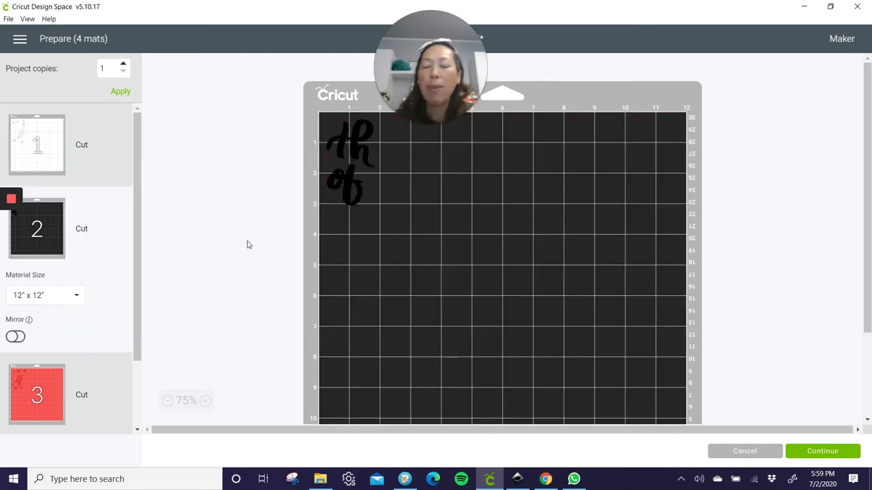
{"action": "scroll", "coordinate": [241, 243], "scroll_direction": "down", "scroll_amount": 3}
{"action": "left_click", "coordinate": [45, 375]}
{"action": "scroll", "coordinate": [406, 158], "scroll_direction": "up", "scroll_amount": 3}
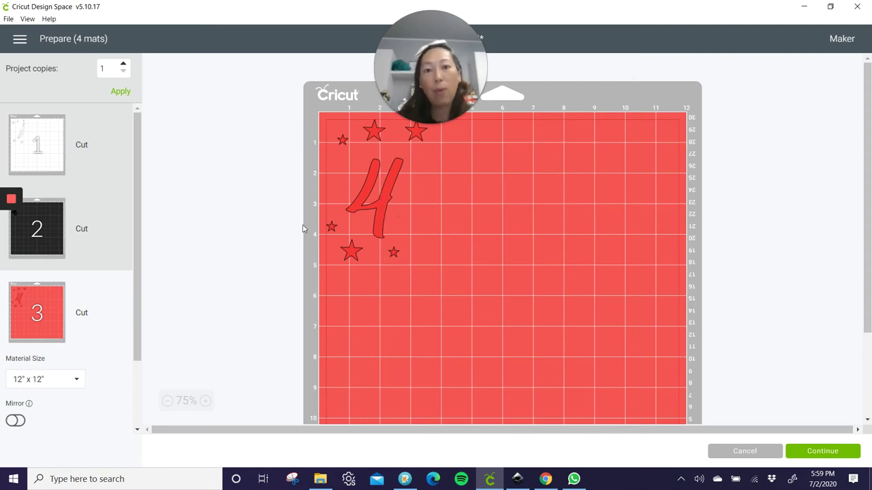
{"action": "scroll", "coordinate": [88, 256], "scroll_direction": "down", "scroll_amount": 3}
{"action": "left_click", "coordinate": [39, 368]}
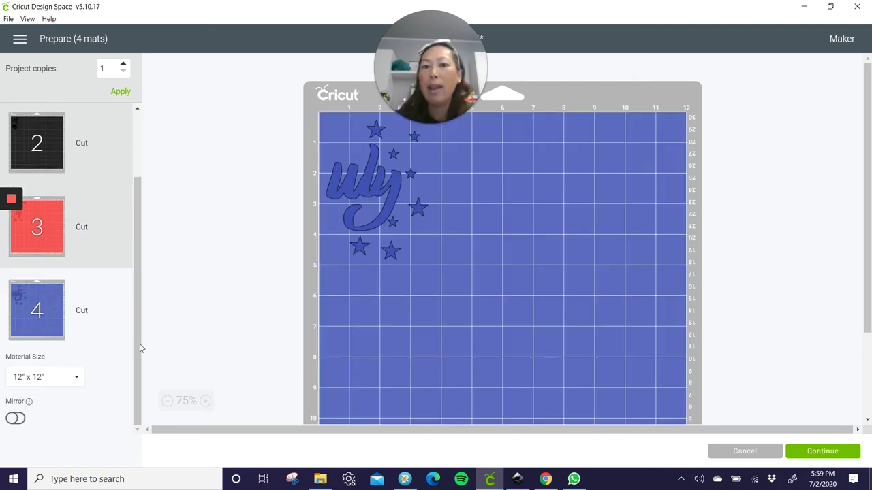
{"action": "left_click", "coordinate": [720, 451]}
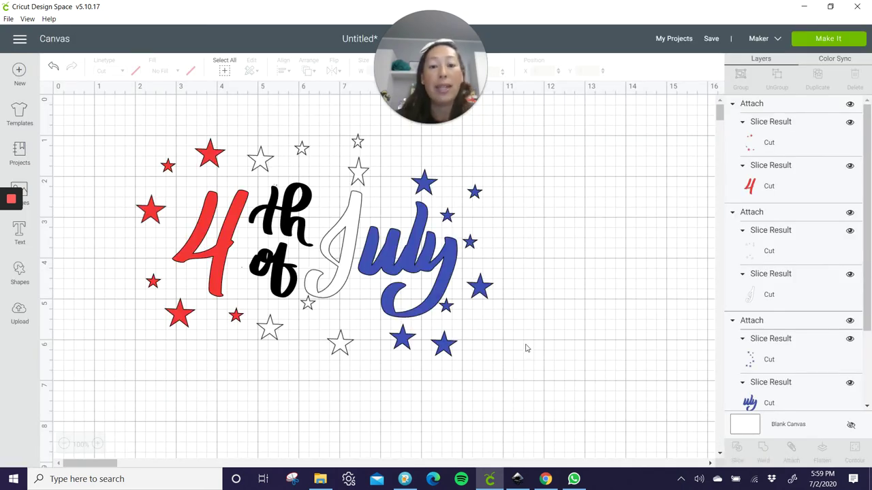
Detach the blue July, white J and red 4 groups from their stars.
{"action": "left_click_drag", "start_coordinate": [511, 385], "coordinate": [429, 244]}
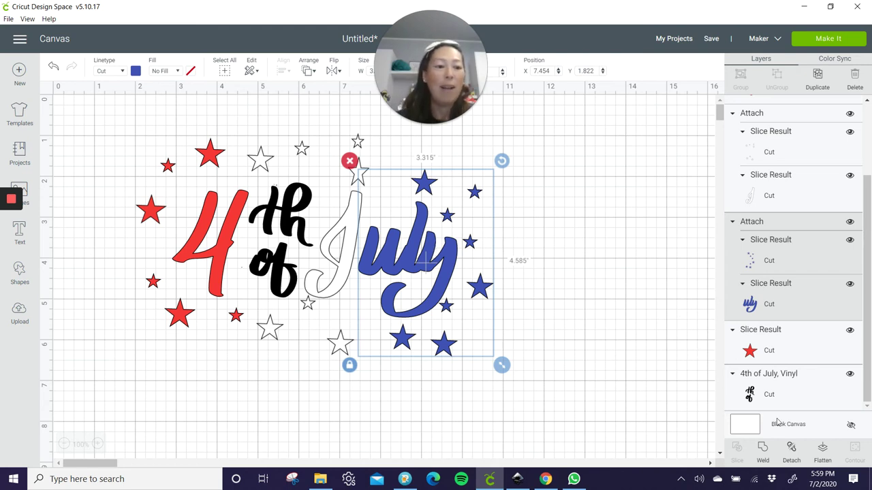
{"action": "left_click", "coordinate": [791, 452]}
{"action": "left_click_drag", "start_coordinate": [361, 379], "coordinate": [330, 334]}
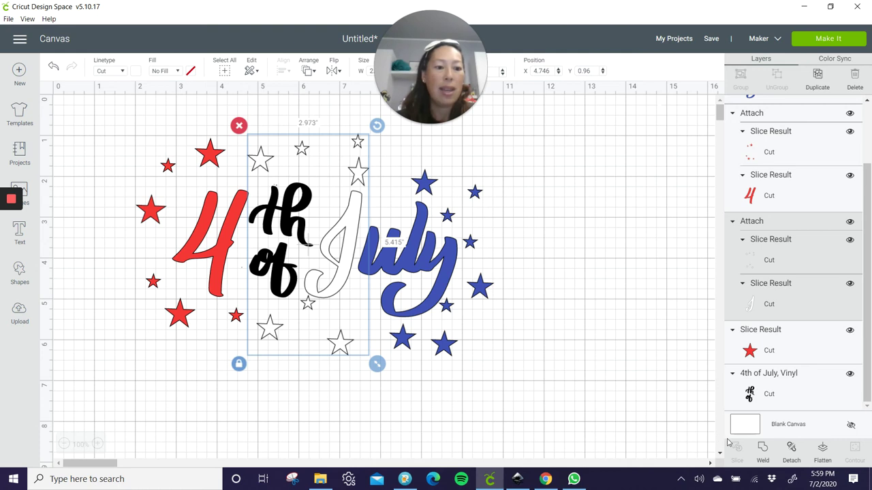
{"action": "left_click", "coordinate": [792, 451]}
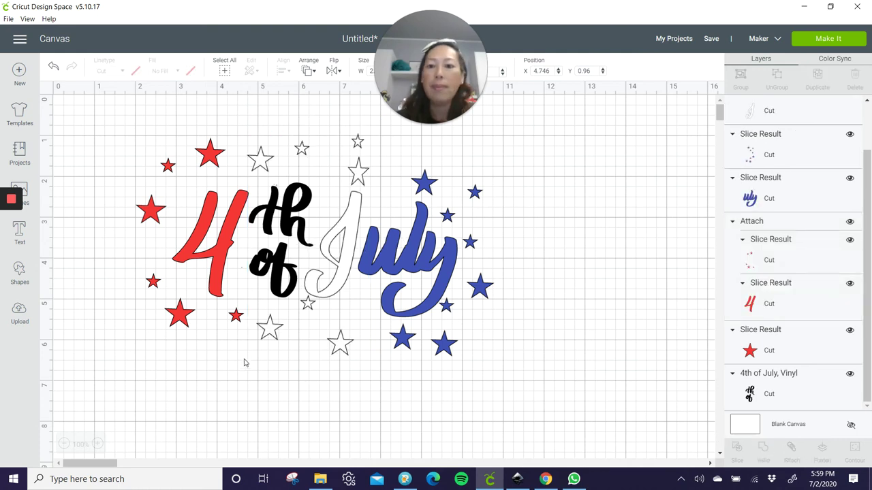
{"action": "left_click_drag", "start_coordinate": [218, 355], "coordinate": [153, 227]}
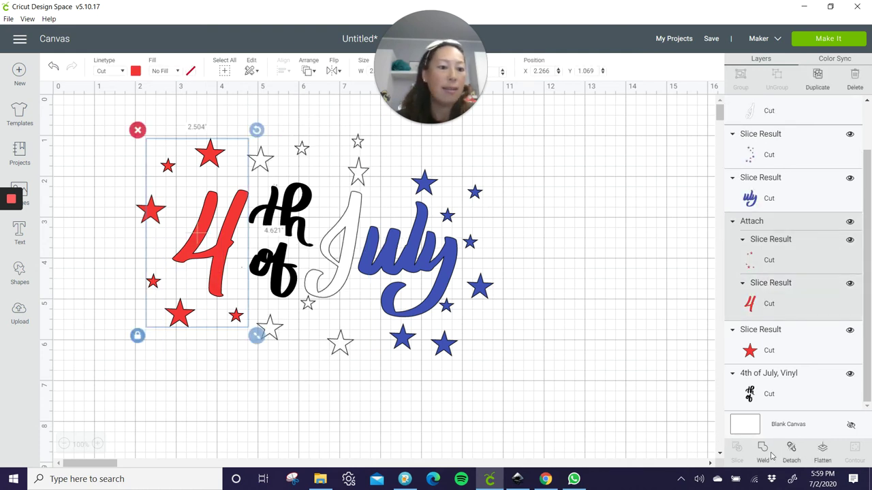
{"action": "left_click", "coordinate": [791, 452]}
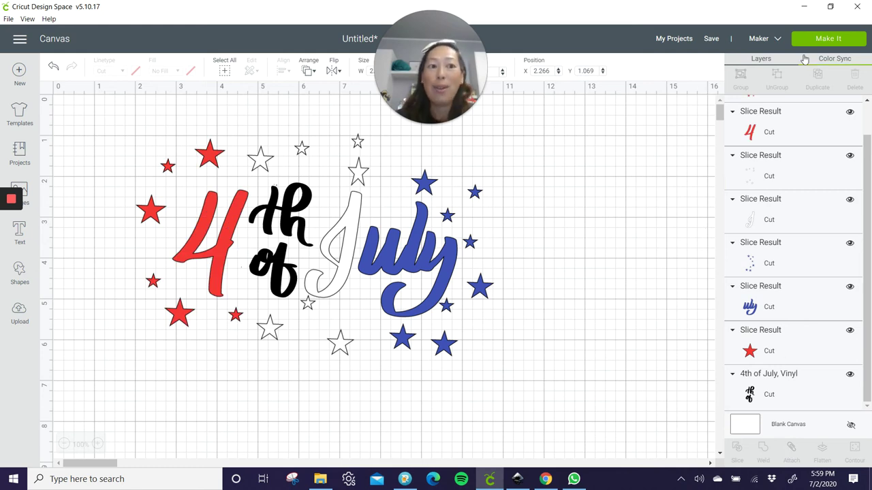
In mat preparation, reposition the J on the white mat and the red 4 on its mat, then return to the canvas.
{"action": "left_click", "coordinate": [821, 40]}
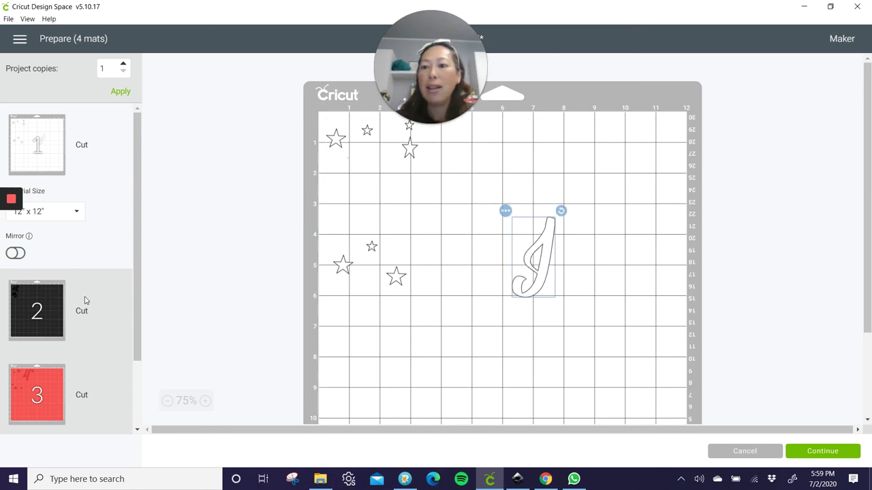
{"action": "left_click_drag", "start_coordinate": [517, 272], "coordinate": [345, 208]}
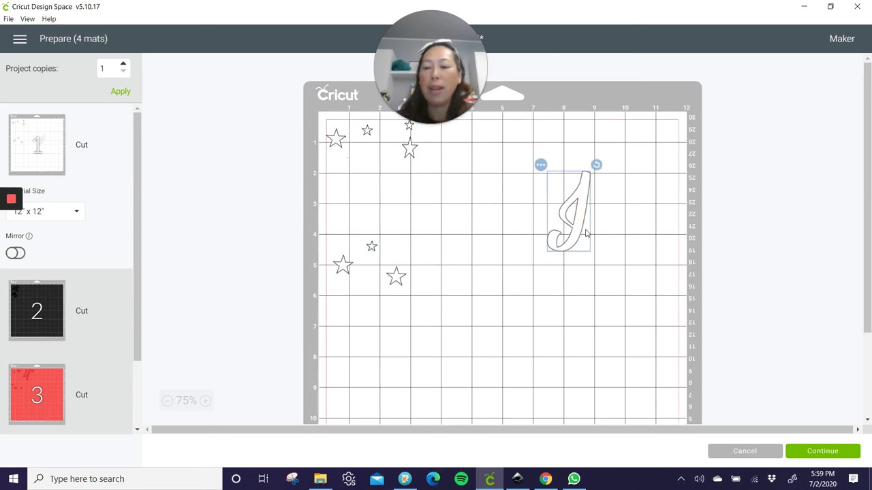
{"action": "left_click", "coordinate": [38, 394]}
{"action": "left_click_drag", "start_coordinate": [452, 148], "coordinate": [381, 199]}
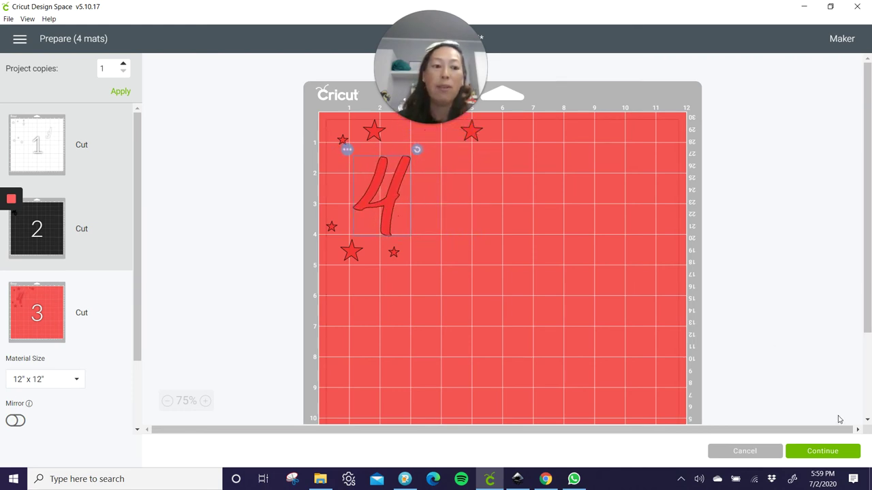
{"action": "left_click", "coordinate": [744, 451]}
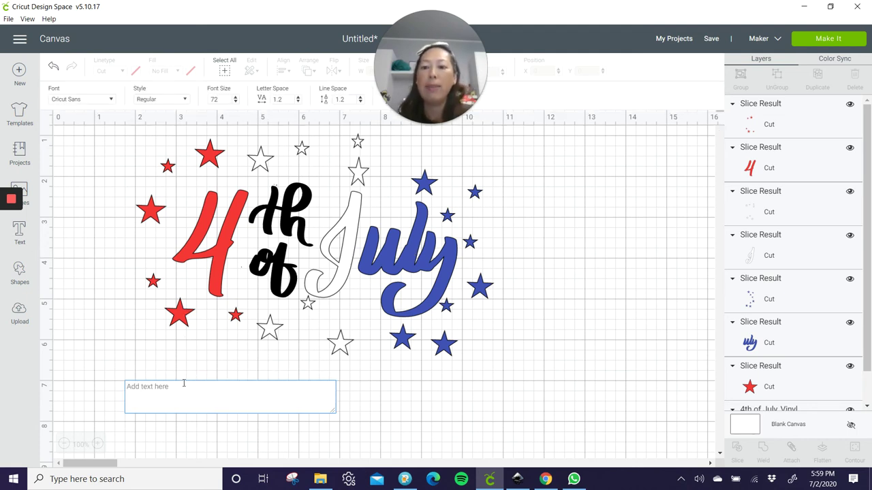
Add a 'July' text object below the design and set it in Floristya Script.
{"action": "type", "text": "July"}
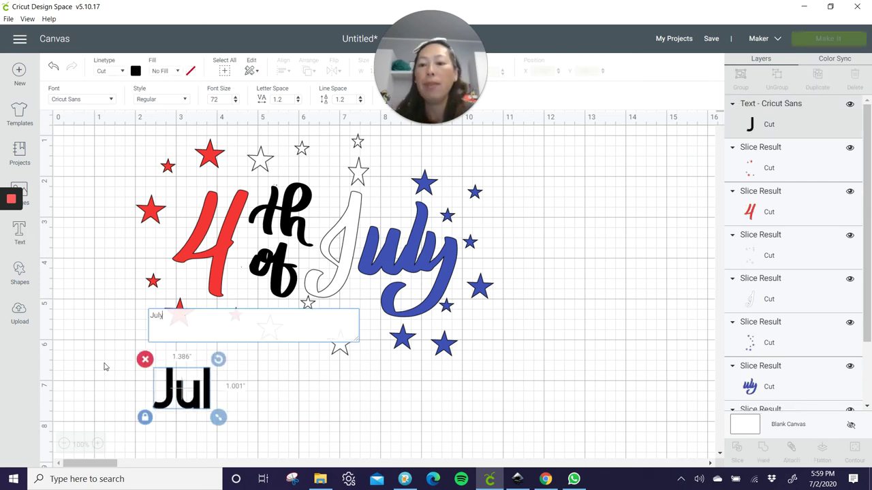
{"action": "left_click", "coordinate": [111, 100]}
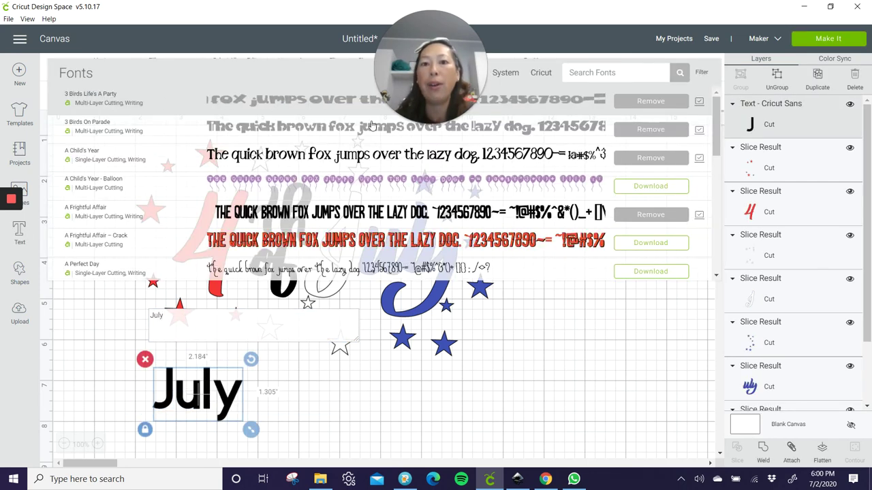
{"action": "left_click", "coordinate": [603, 77]}
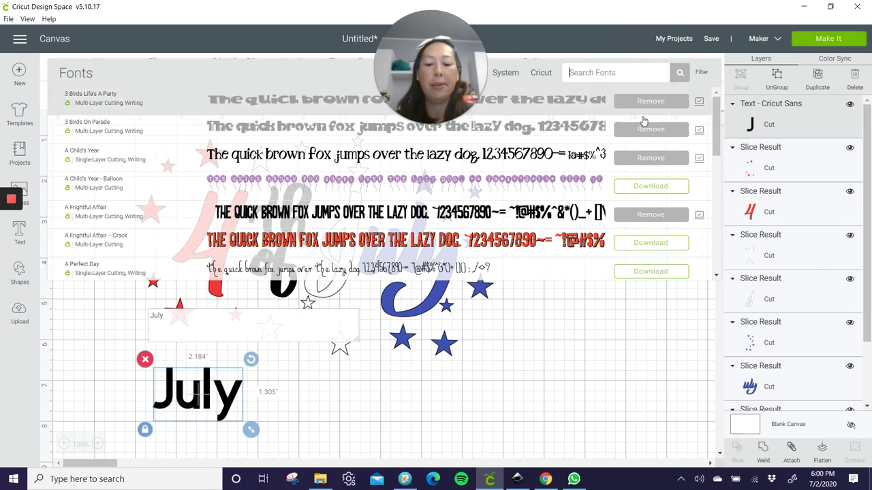
{"action": "type", "text": "bi"}
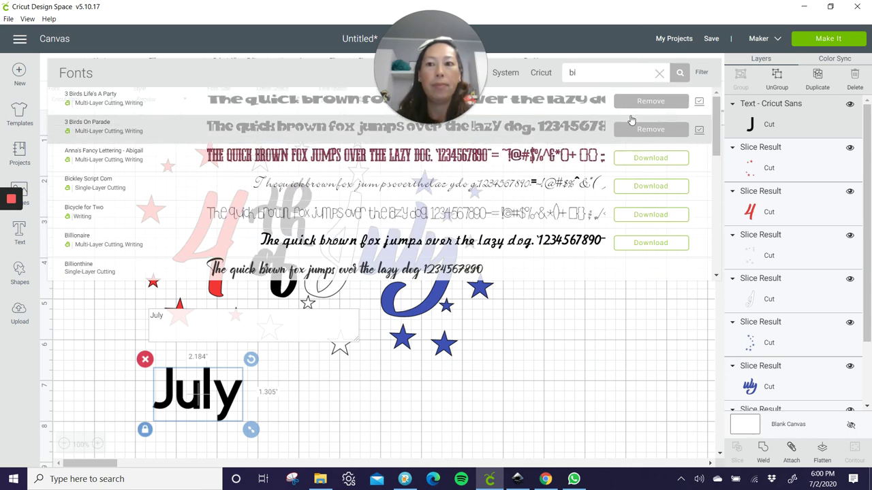
{"action": "key", "text": "BackSpace"}
{"action": "key", "text": "BackSpace"}
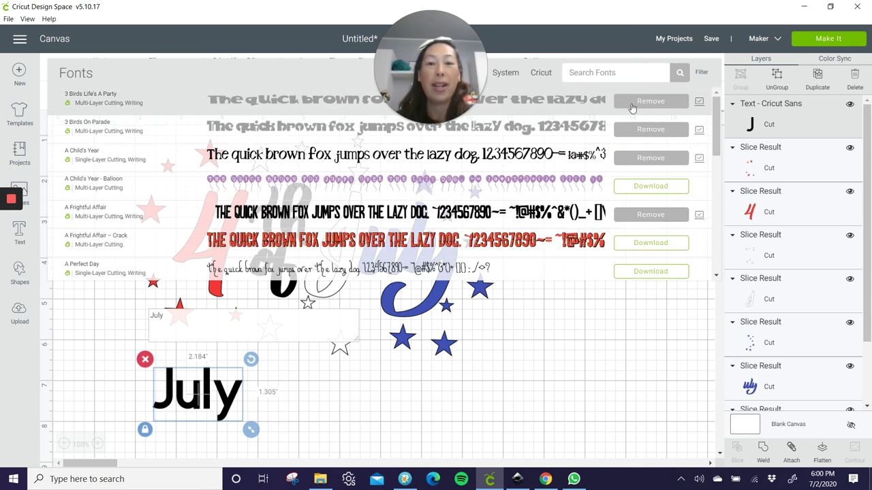
{"action": "type", "text": "flor"}
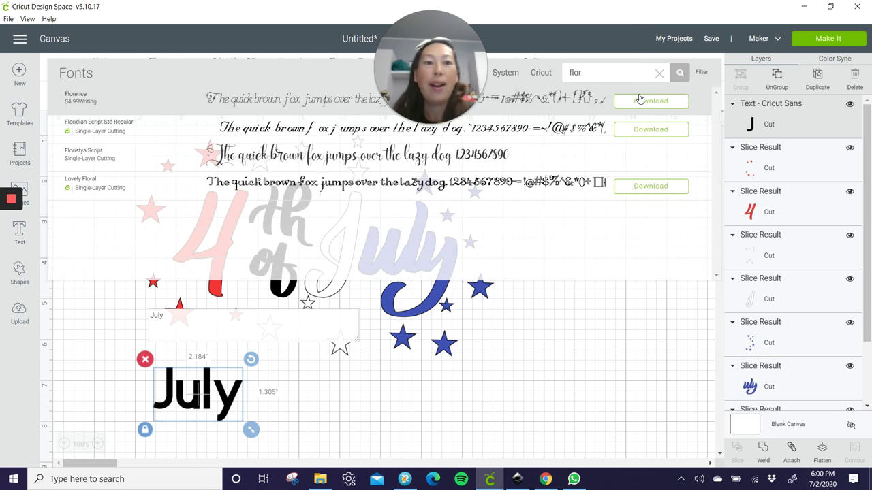
{"action": "left_click", "coordinate": [659, 156]}
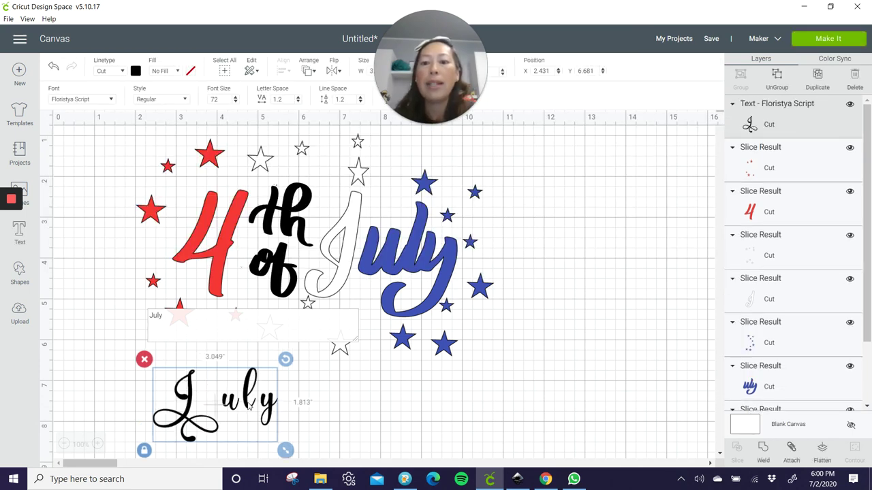
Enlarge the July text to about 8.6 inches wide and ungroup it into separate letters.
{"action": "left_click_drag", "start_coordinate": [249, 406], "coordinate": [379, 405]}
{"action": "scroll", "coordinate": [374, 327], "scroll_direction": "down", "scroll_amount": 3}
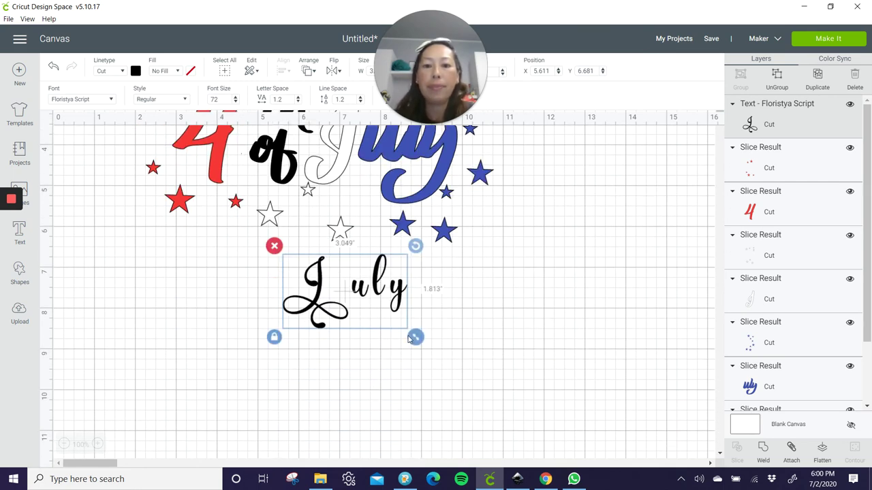
{"action": "left_click_drag", "start_coordinate": [415, 339], "coordinate": [642, 458]}
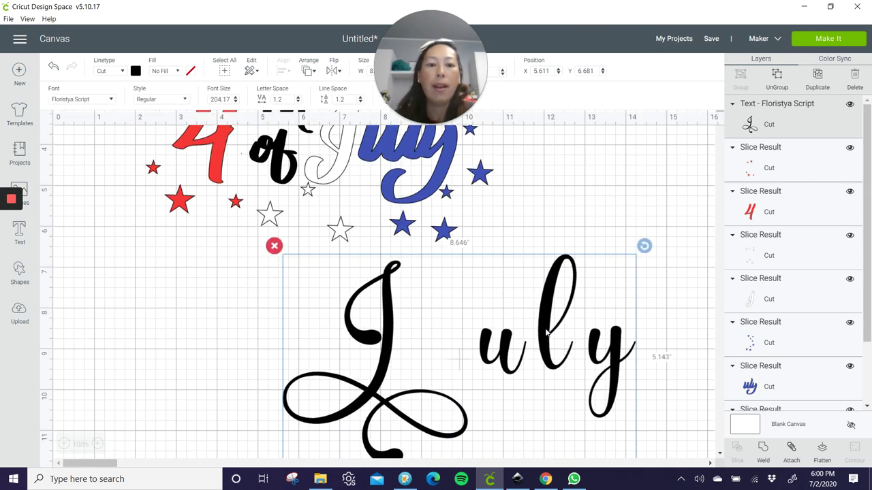
{"action": "left_click_drag", "start_coordinate": [550, 328], "coordinate": [441, 335]}
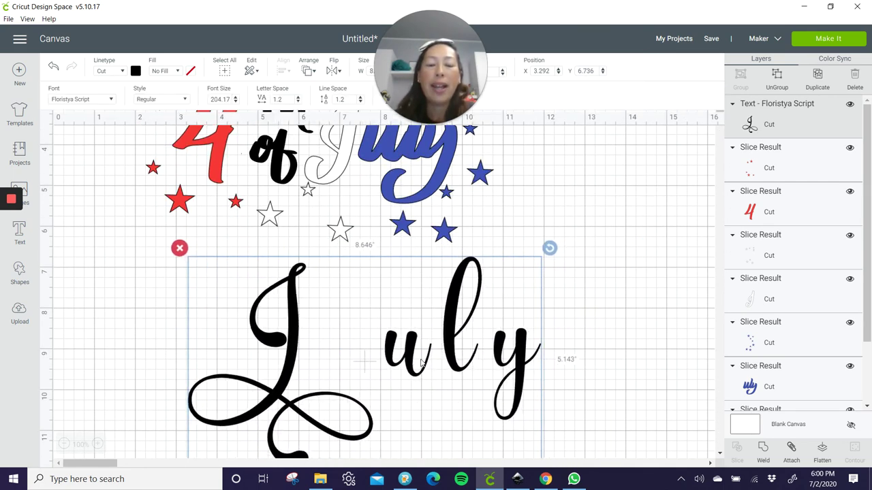
{"action": "left_click", "coordinate": [776, 74]}
Close up the l and y spacing, colour the uly letters pale yellow, and zoom to 125%.
{"action": "left_click_drag", "start_coordinate": [444, 351], "coordinate": [436, 354]}
{"action": "left_click_drag", "start_coordinate": [500, 354], "coordinate": [468, 355]}
{"action": "left_click", "coordinate": [567, 341]}
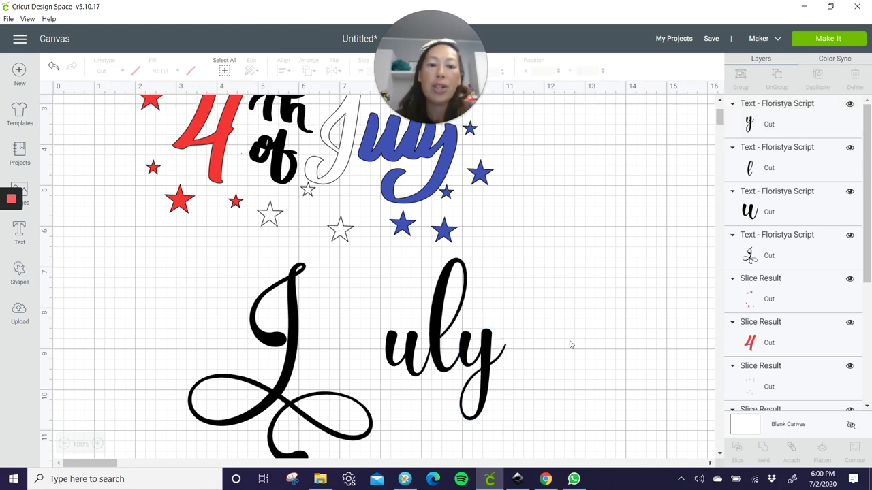
{"action": "left_click_drag", "start_coordinate": [586, 362], "coordinate": [373, 341]}
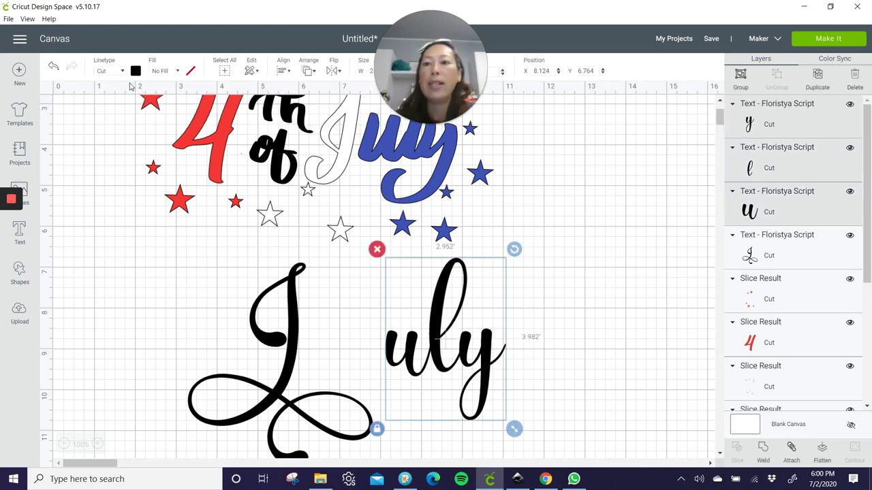
{"action": "left_click", "coordinate": [134, 74]}
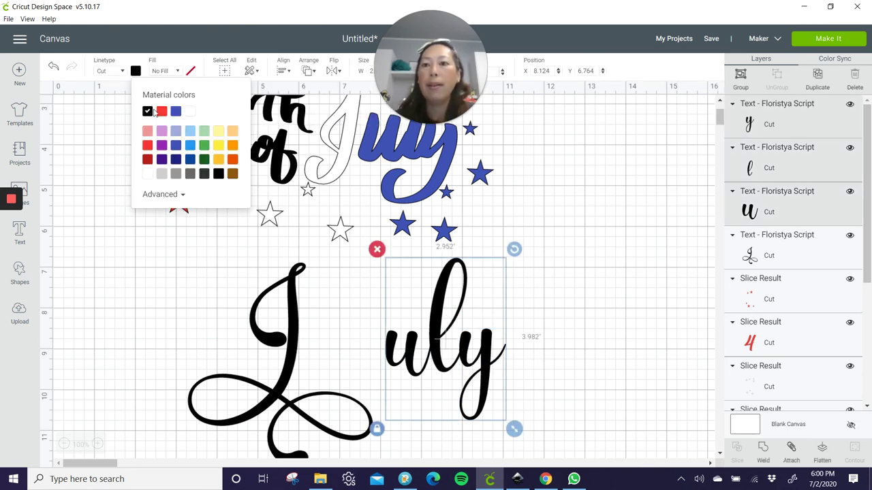
{"action": "left_click", "coordinate": [218, 133]}
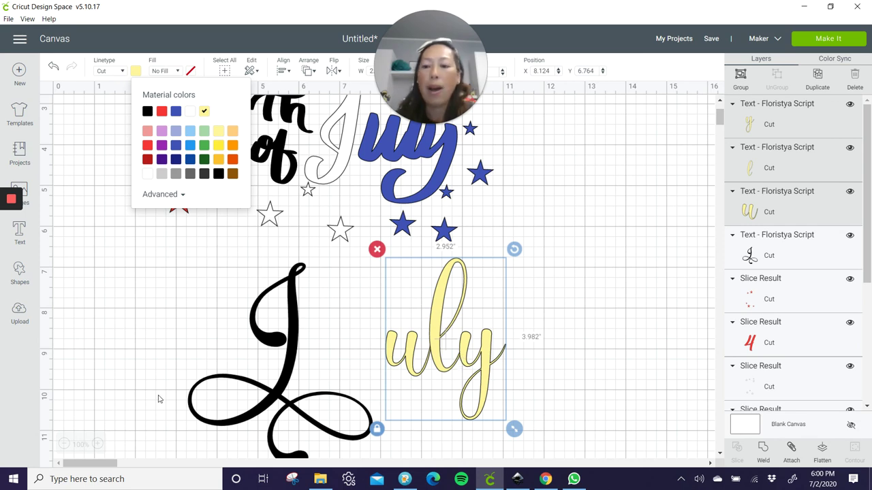
{"action": "left_click", "coordinate": [97, 444]}
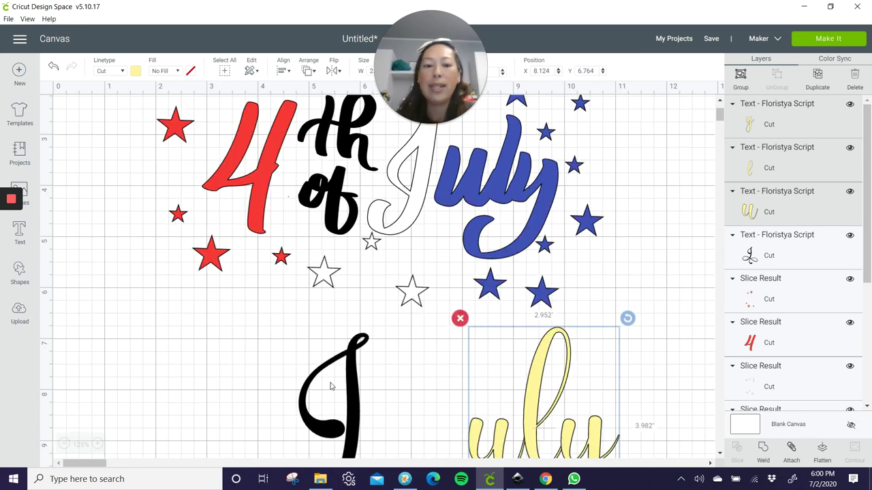
{"action": "scroll", "coordinate": [330, 386], "scroll_direction": "down", "scroll_amount": 3}
{"action": "left_click", "coordinate": [654, 340]}
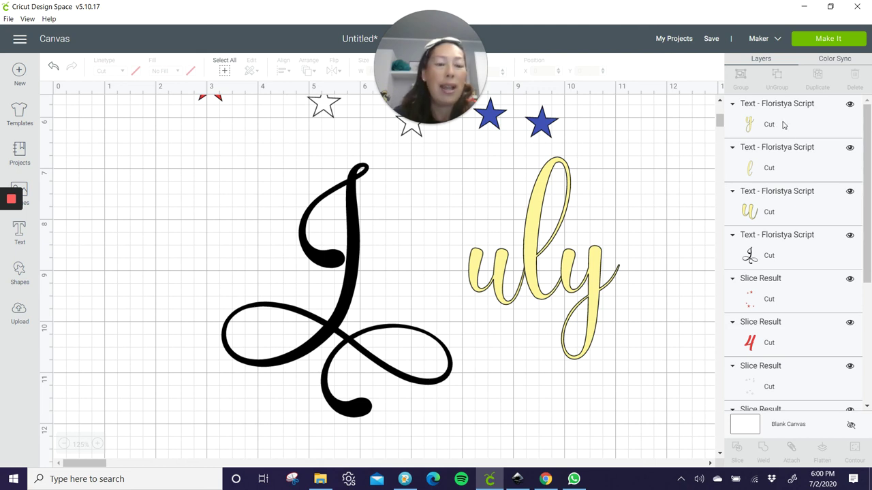
Raise the l layer to the top of the Layers panel, then select the u, l and y letters together.
{"action": "left_click_drag", "start_coordinate": [772, 176], "coordinate": [769, 120]}
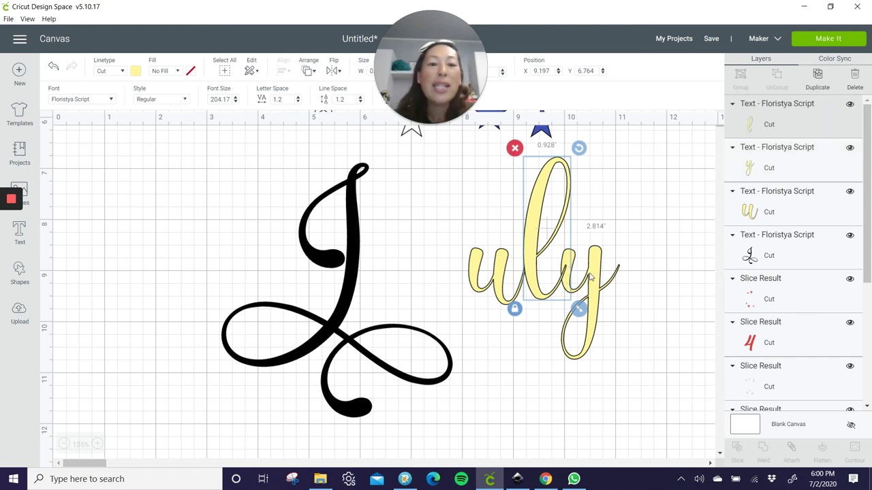
{"action": "left_click", "coordinate": [637, 368]}
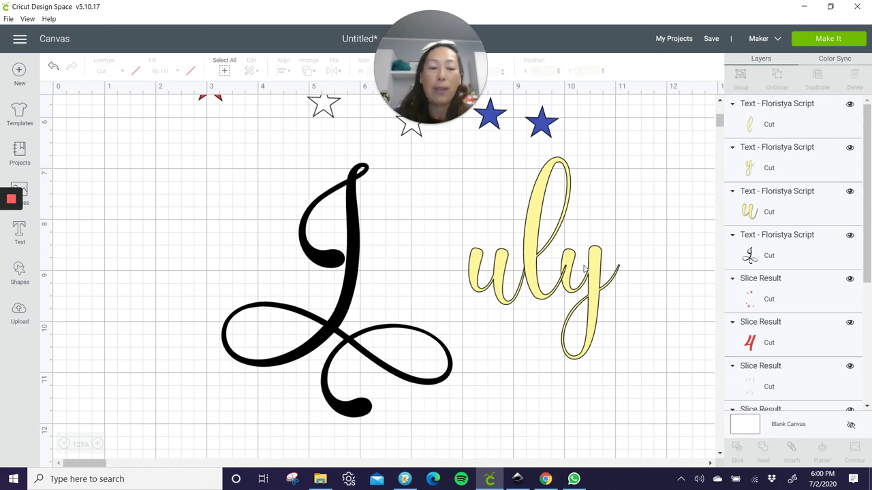
{"action": "left_click_drag", "start_coordinate": [673, 271], "coordinate": [477, 272]}
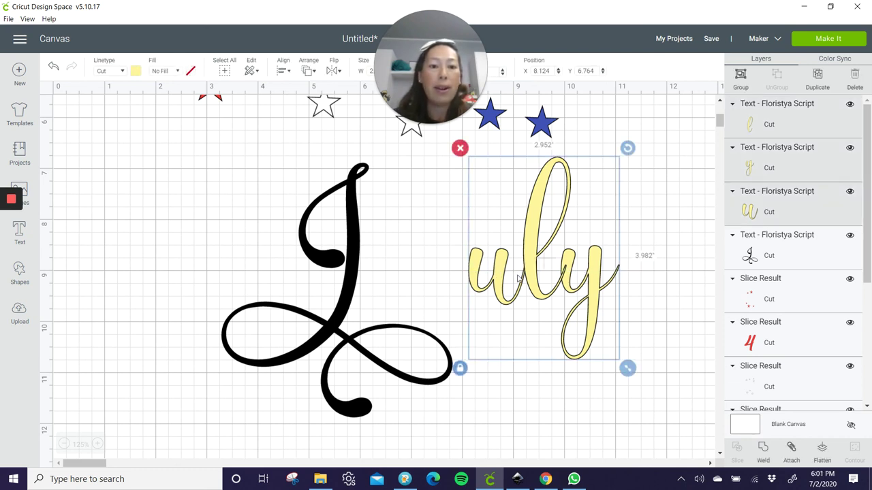
Weld u, l and y into one uly piece and slide the black J against it.
{"action": "left_click", "coordinate": [764, 452]}
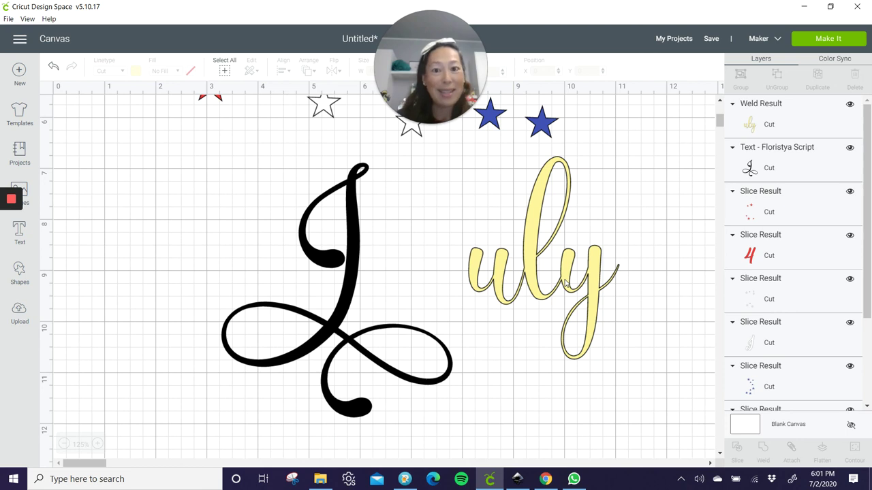
{"action": "left_click_drag", "start_coordinate": [361, 265], "coordinate": [454, 255]}
{"action": "scroll", "coordinate": [498, 261], "scroll_direction": "up", "scroll_amount": 3}
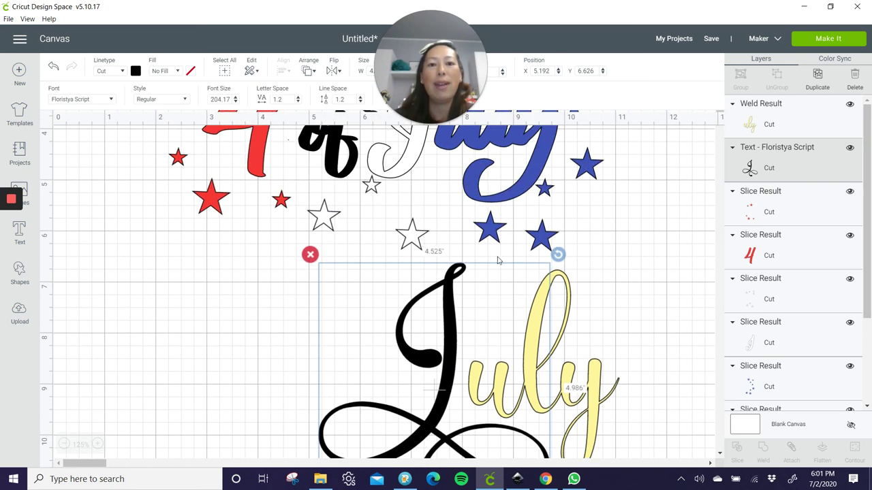
{"action": "scroll", "coordinate": [531, 298], "scroll_direction": "down", "scroll_amount": 2}
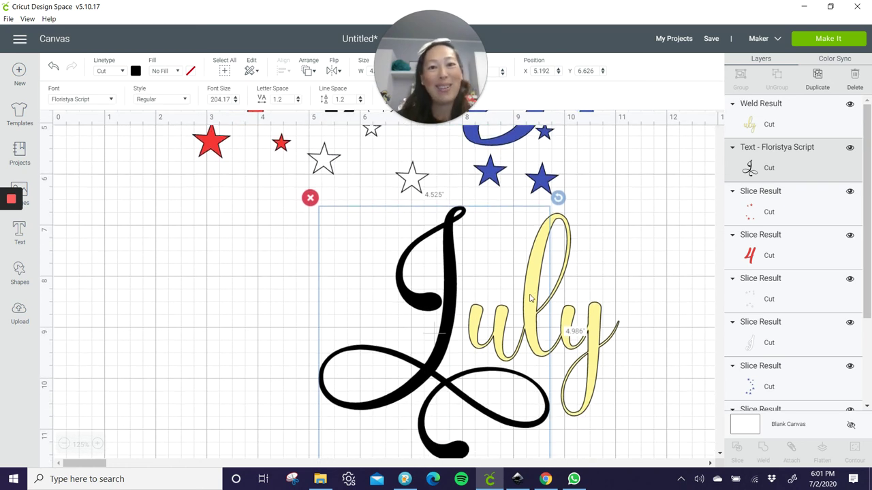